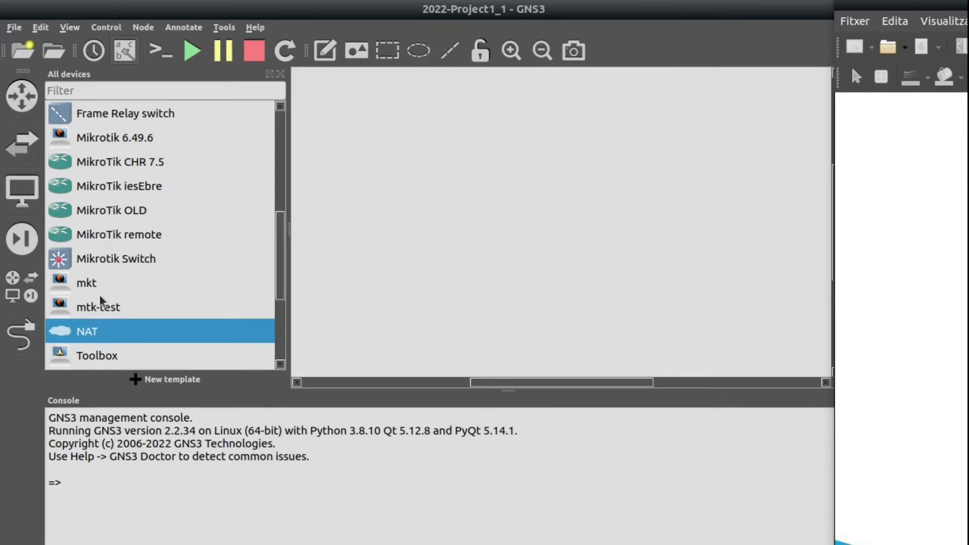
Add a W10+Ubuntu end device to the lower-left area of the empty topology.
{"action": "scroll", "coordinate": [101, 301], "scroll_direction": "down", "scroll_amount": 2}
{"action": "left_click", "coordinate": [16, 189]}
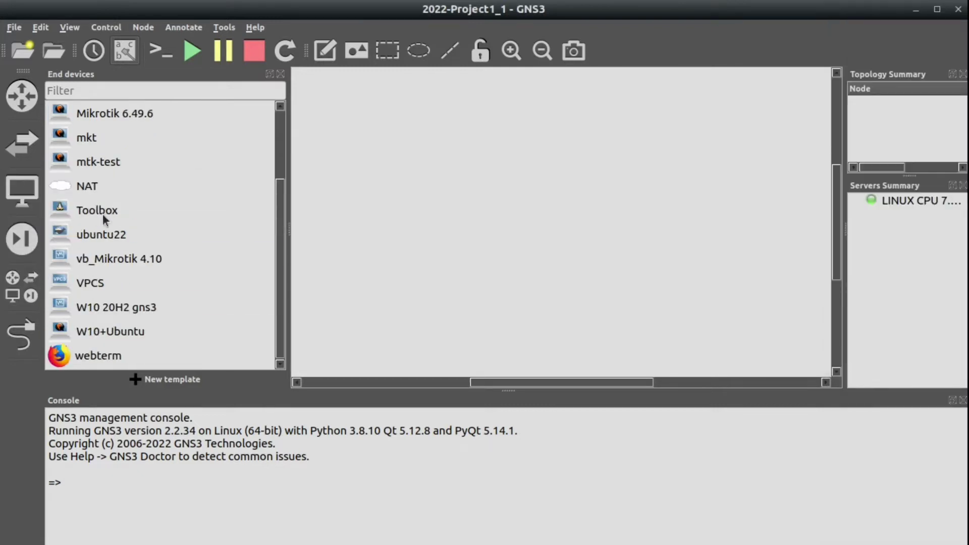
{"action": "left_click", "coordinate": [77, 334]}
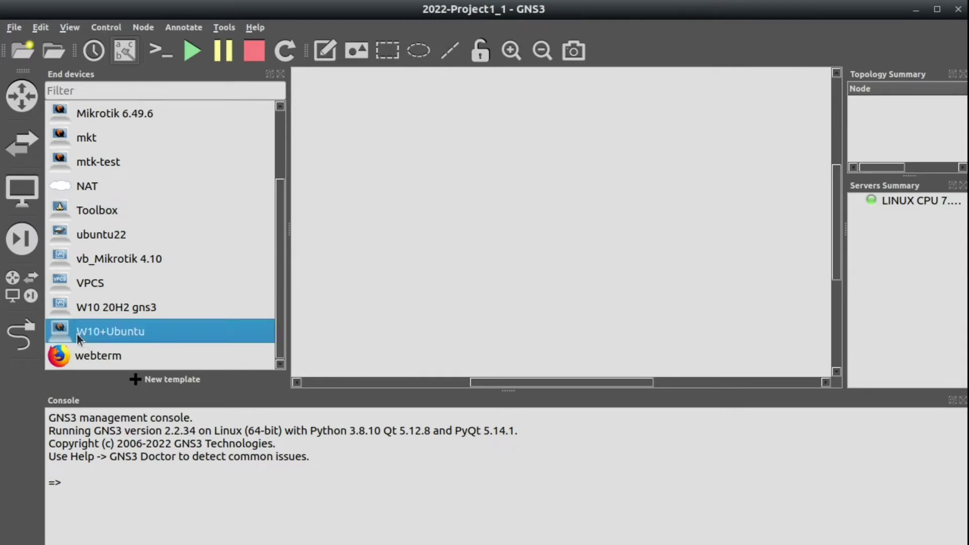
{"action": "left_click_drag", "start_coordinate": [77, 334], "coordinate": [362, 264]}
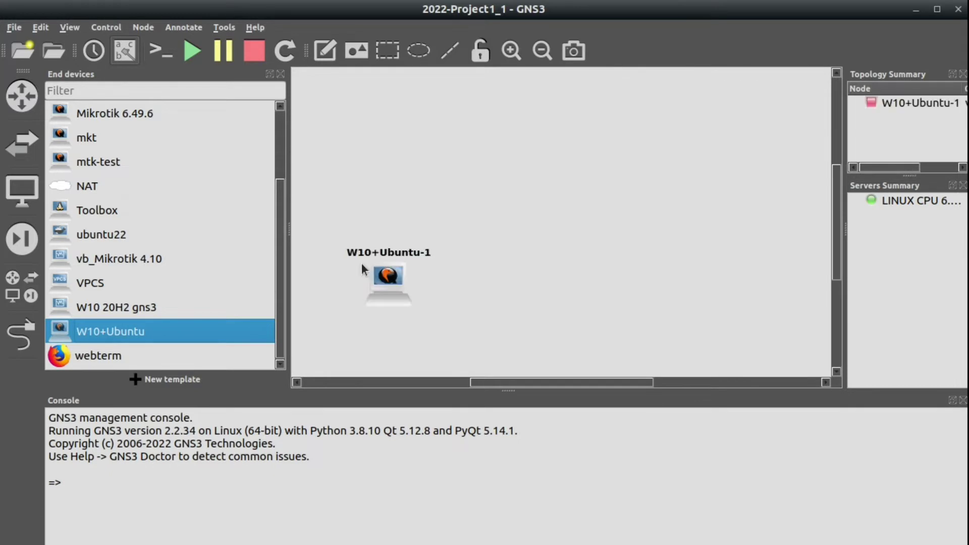
Start the W10+Ubuntu-1 node, open its console to boot it, and put the console window aside.
{"action": "right_click", "coordinate": [386, 288]}
{"action": "left_click", "coordinate": [435, 335]}
{"action": "right_click", "coordinate": [383, 278]}
{"action": "left_click", "coordinate": [416, 310]}
{"action": "key", "text": "Return"}
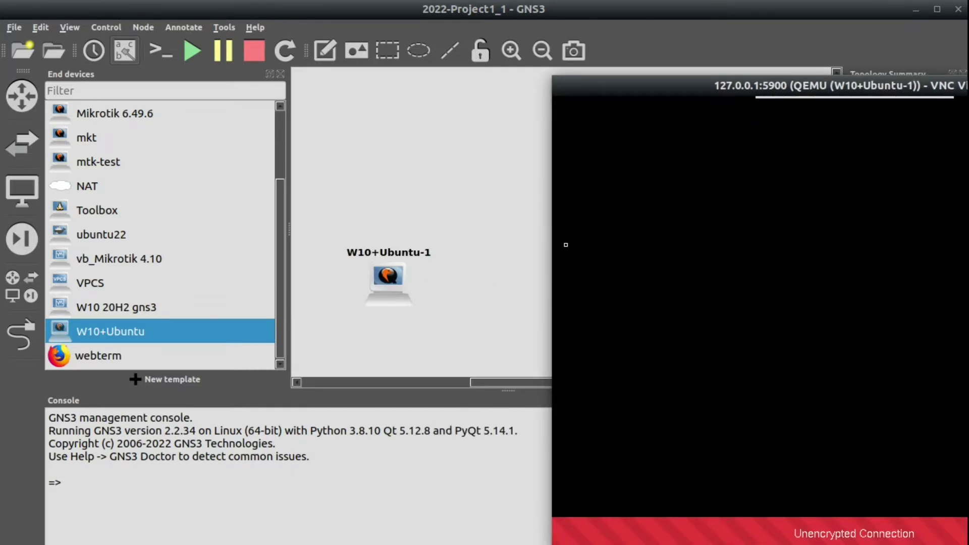
{"action": "left_click_drag", "start_coordinate": [671, 89], "coordinate": [130, 166]}
{"action": "left_click", "coordinate": [366, 81]}
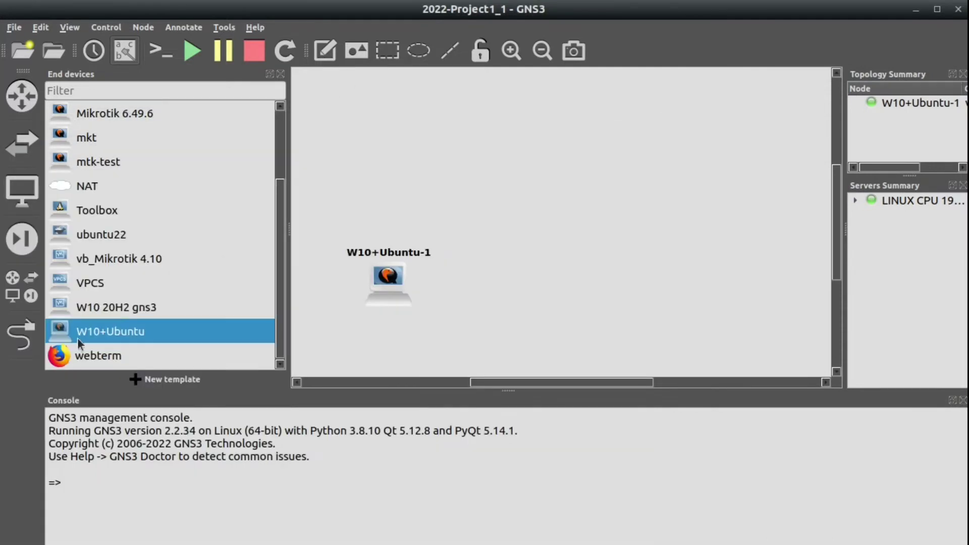
Add a second W10+Ubuntu node across from the first and review the W10+Ubuntu template's advanced settings.
{"action": "left_click_drag", "start_coordinate": [77, 338], "coordinate": [713, 287]}
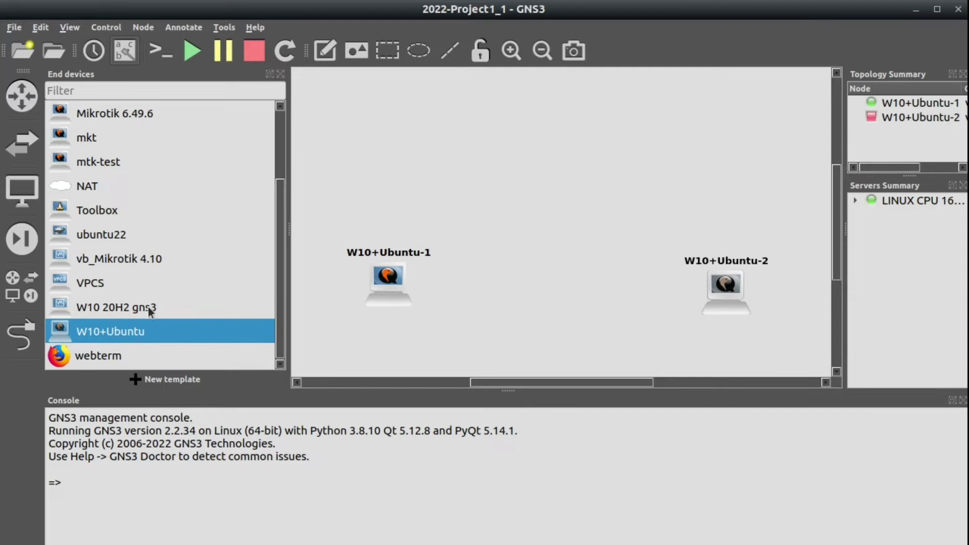
{"action": "right_click", "coordinate": [101, 334]}
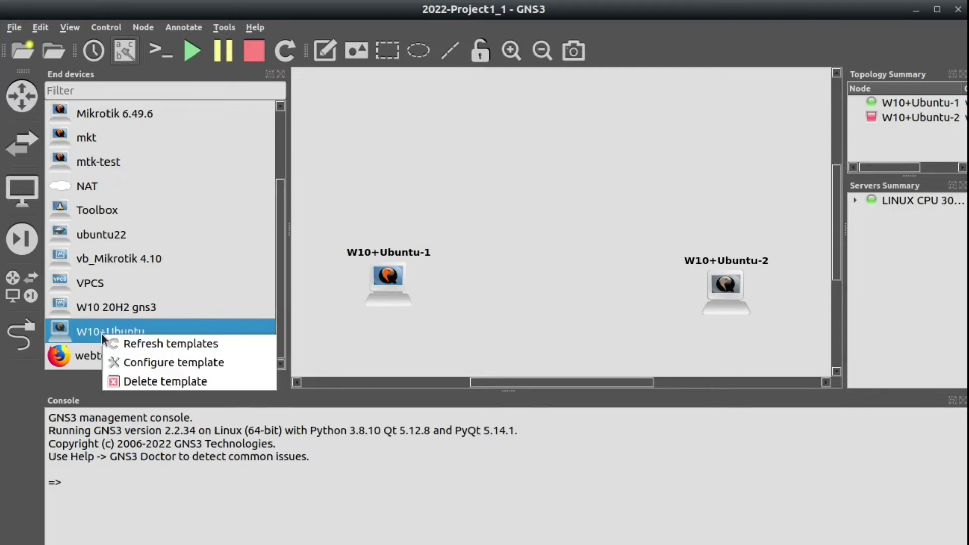
{"action": "left_click", "coordinate": [149, 359]}
{"action": "left_click", "coordinate": [534, 112]}
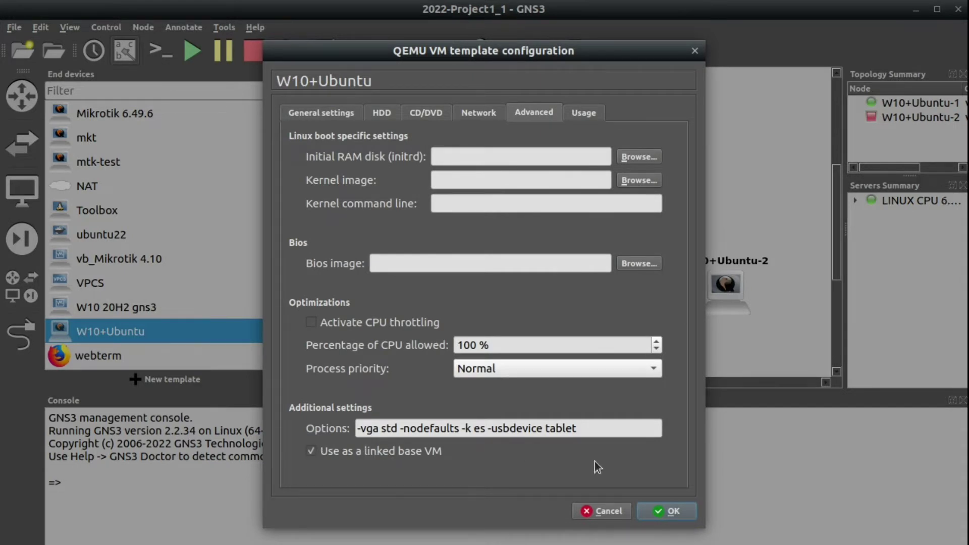
{"action": "left_click", "coordinate": [667, 511]}
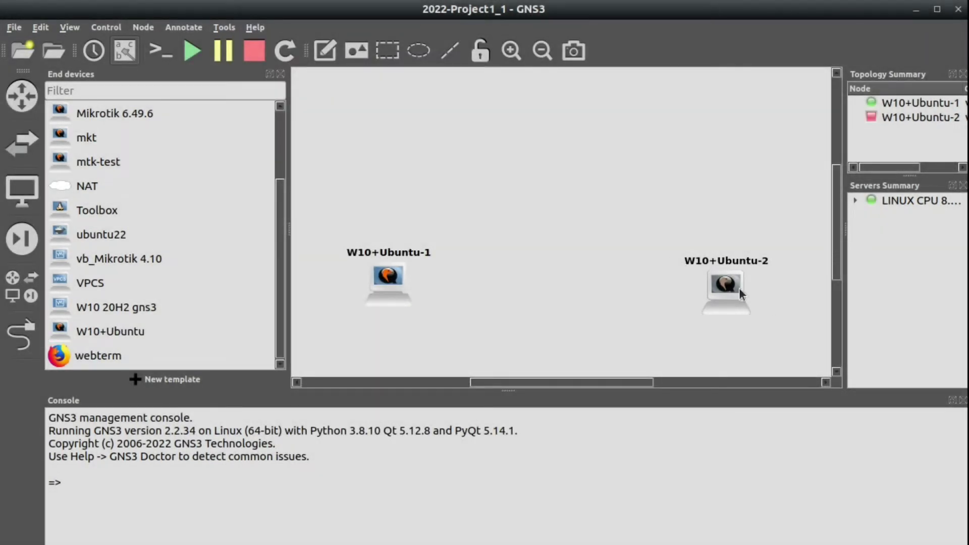
Start the W10+Ubuntu-2 node, open its console to boot it, and return to the topology.
{"action": "right_click", "coordinate": [739, 288]}
{"action": "left_click", "coordinate": [767, 332]}
{"action": "right_click", "coordinate": [725, 298]}
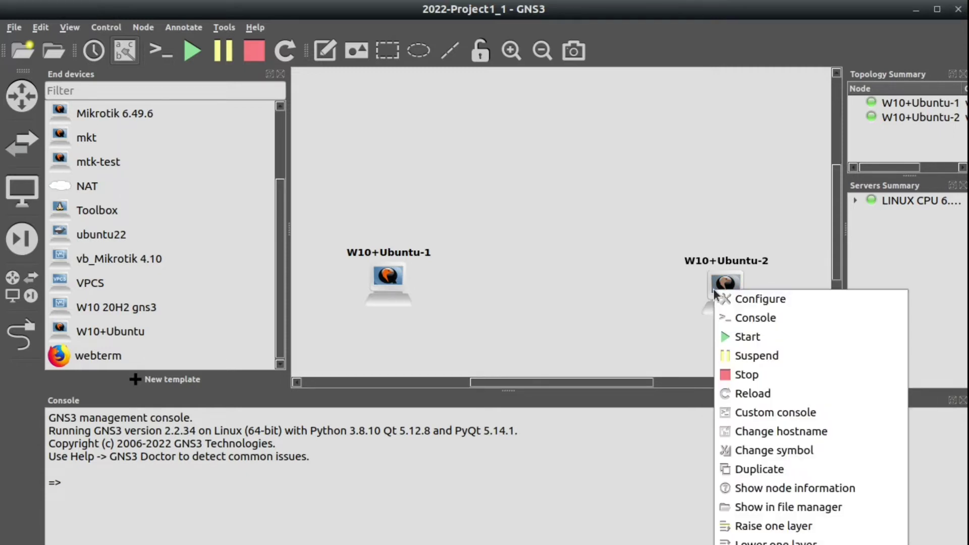
{"action": "left_click", "coordinate": [747, 316]}
{"action": "key", "text": "Return"}
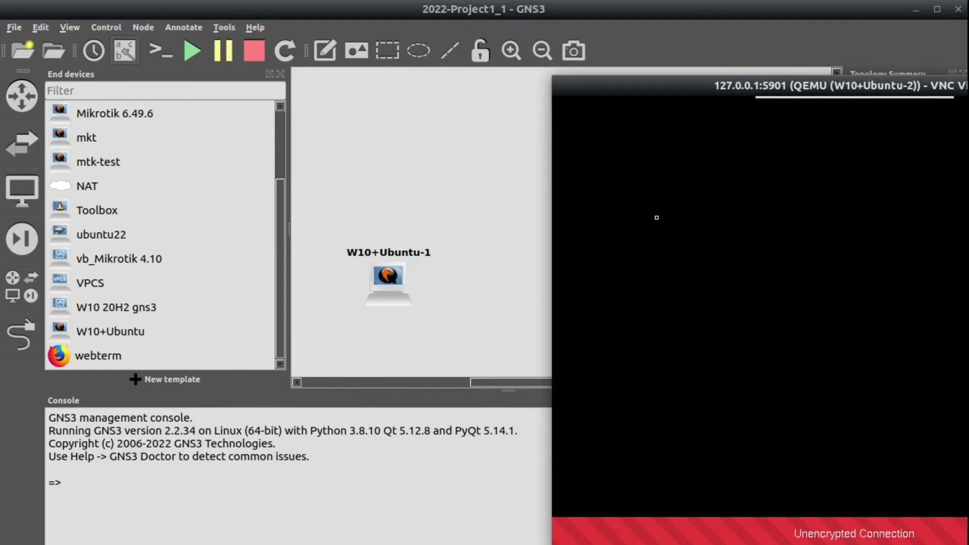
{"action": "left_click", "coordinate": [408, 14]}
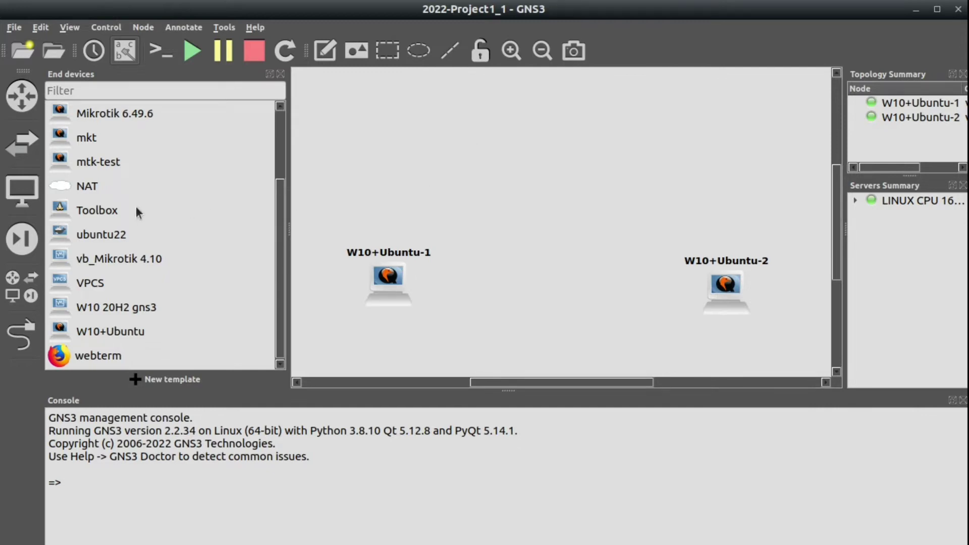
Add a NAT node to the topology above W10+Ubuntu-2.
{"action": "left_click", "coordinate": [61, 191]}
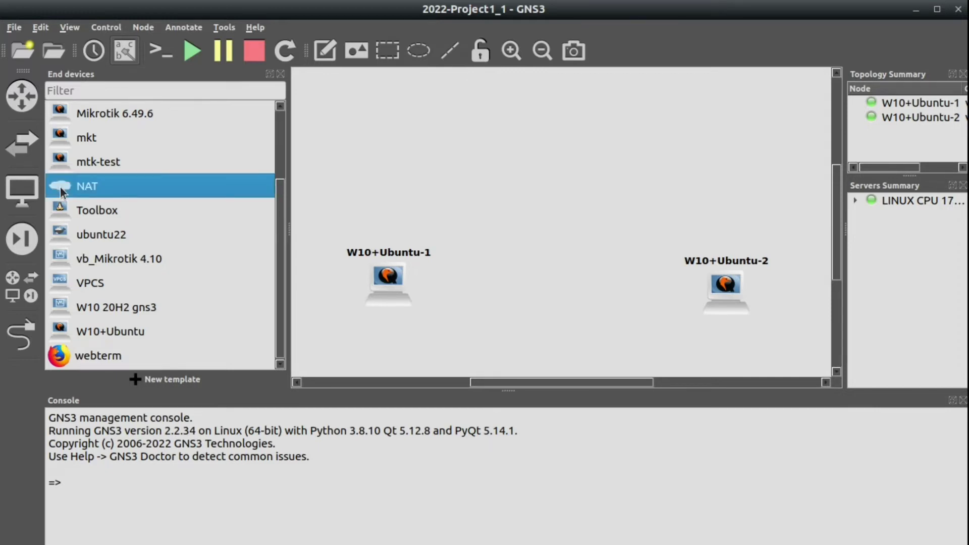
{"action": "left_click_drag", "start_coordinate": [61, 191], "coordinate": [726, 140]}
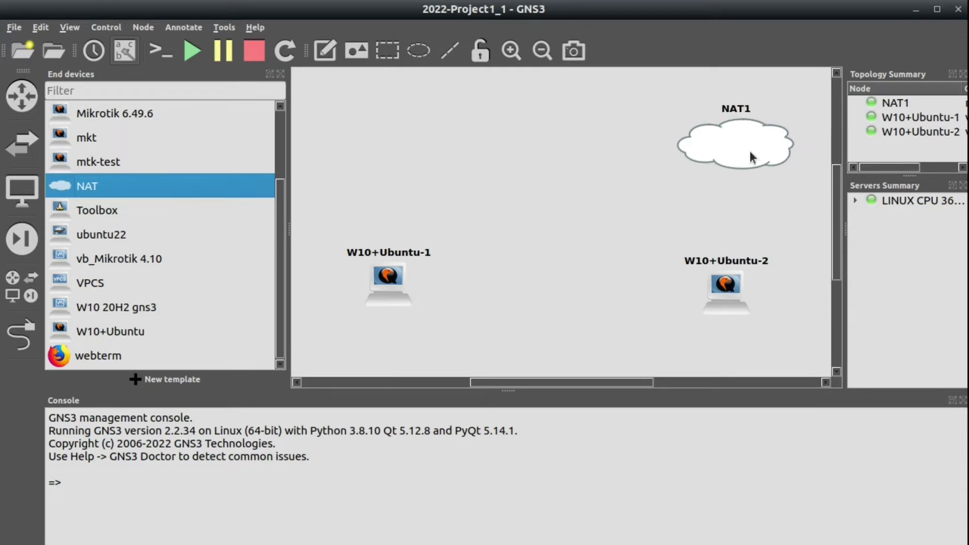
Add a Cisco IOSvL2 15.2(4.0.55)E switch beside the NAT cloud and start it.
{"action": "left_click", "coordinate": [32, 150]}
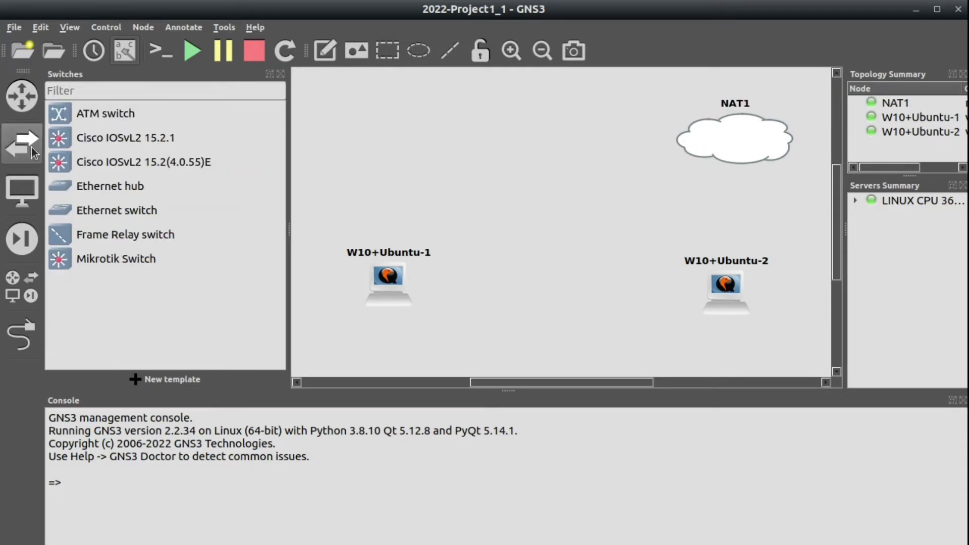
{"action": "left_click_drag", "start_coordinate": [81, 163], "coordinate": [545, 126]}
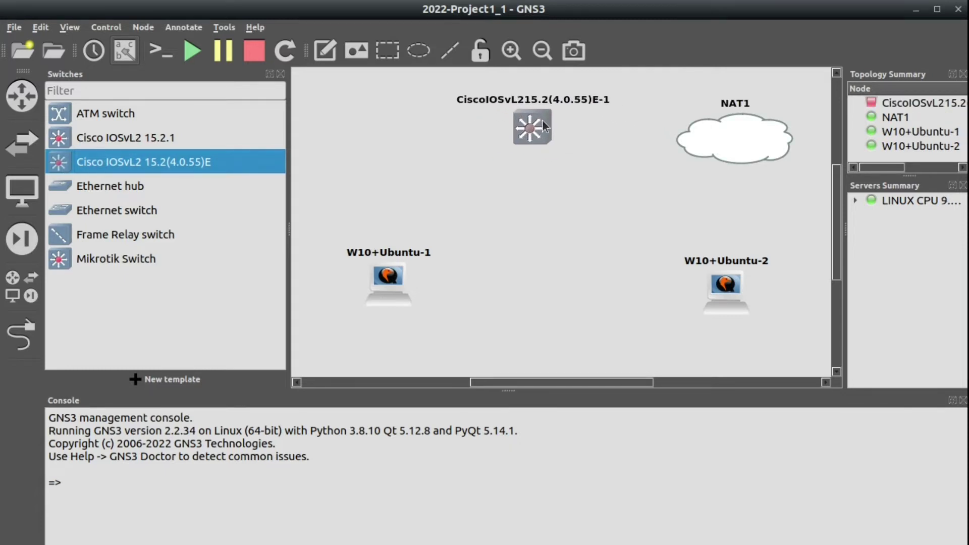
{"action": "right_click", "coordinate": [537, 131]}
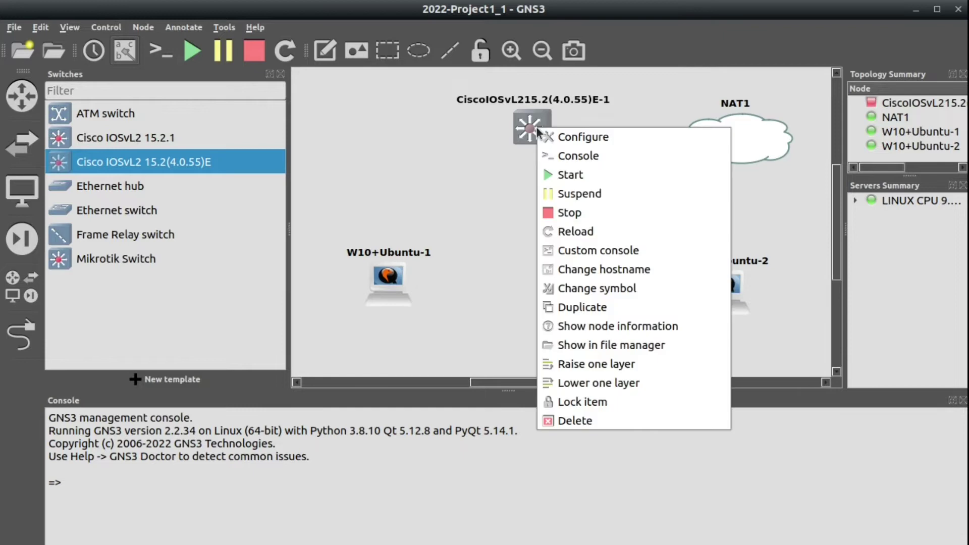
{"action": "left_click", "coordinate": [570, 174]}
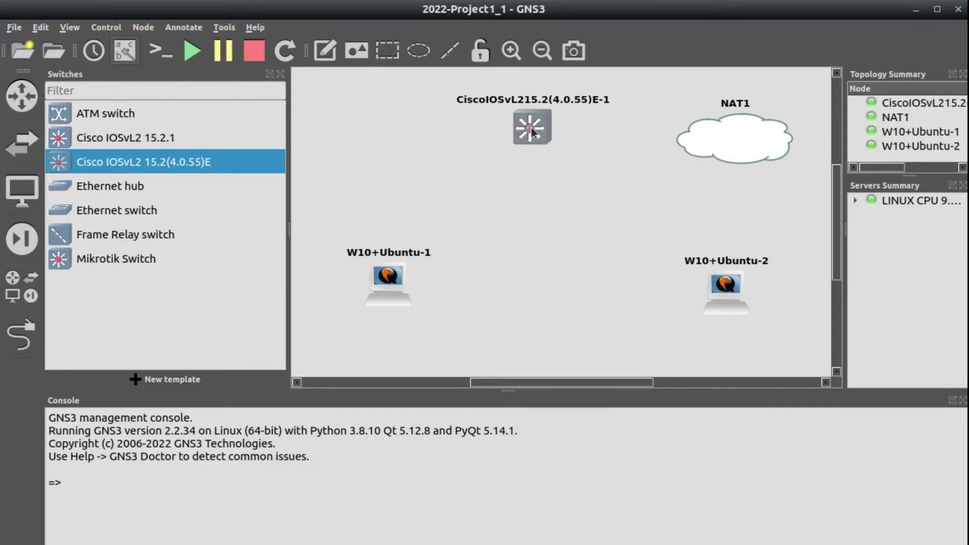
{"action": "mouse_move", "coordinate": [532, 134]}
Link the NAT node's nat0 port to port Gi0/0 of the Cisco switch.
{"action": "left_click", "coordinate": [22, 347]}
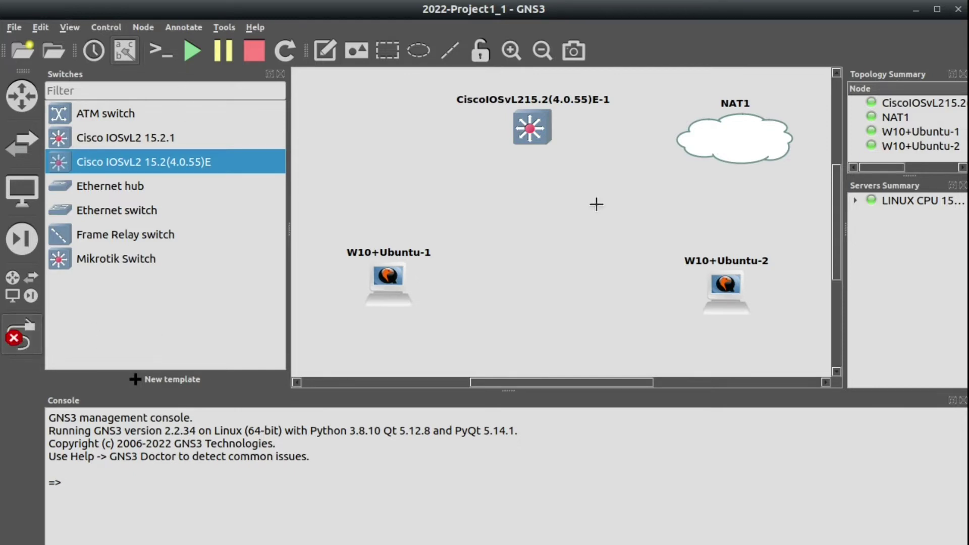
{"action": "left_click", "coordinate": [743, 142]}
{"action": "left_click", "coordinate": [772, 152]}
{"action": "left_click", "coordinate": [525, 129]}
{"action": "left_click", "coordinate": [561, 139]}
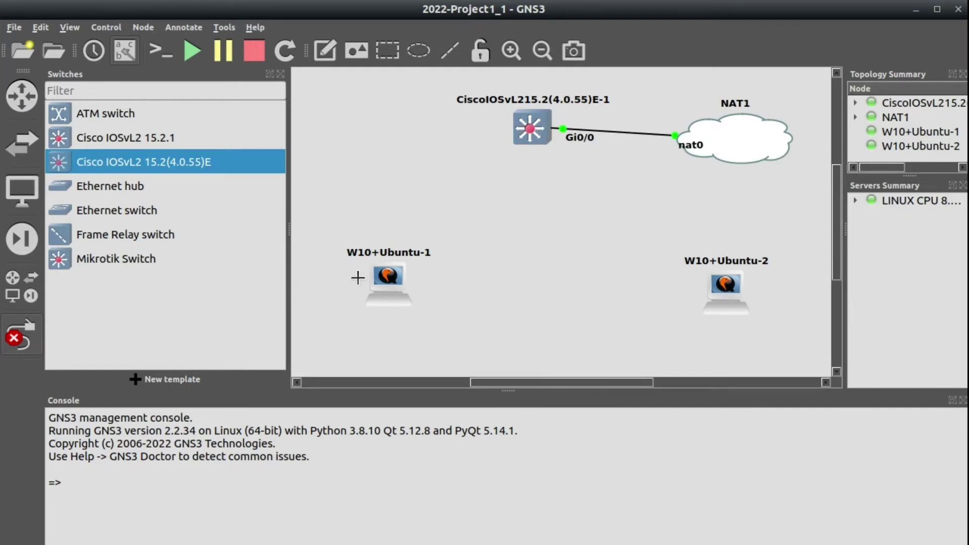
Link W10+Ubuntu-1's Ethernet0 to port Gi0/1 of the Cisco switch.
{"action": "left_click", "coordinate": [389, 284]}
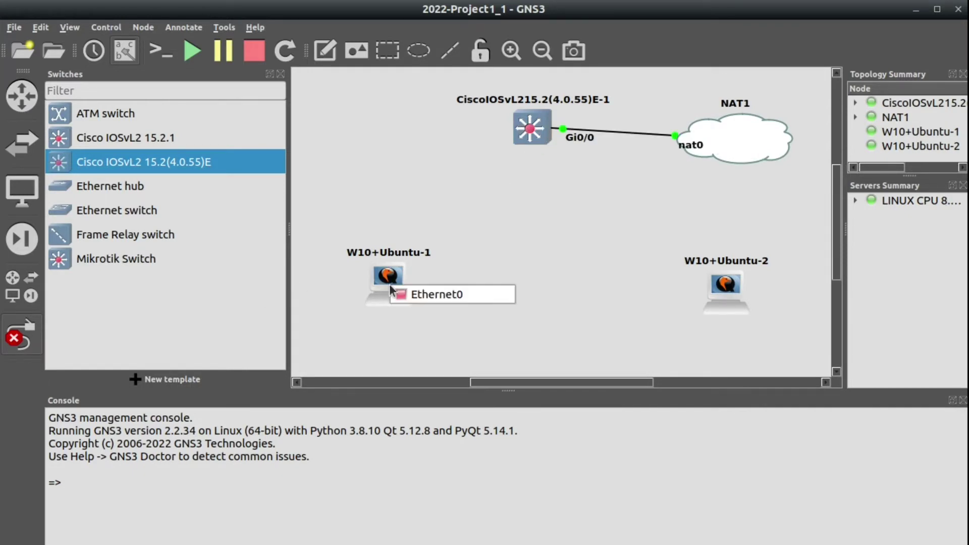
{"action": "left_click", "coordinate": [456, 301]}
{"action": "left_click", "coordinate": [534, 128]}
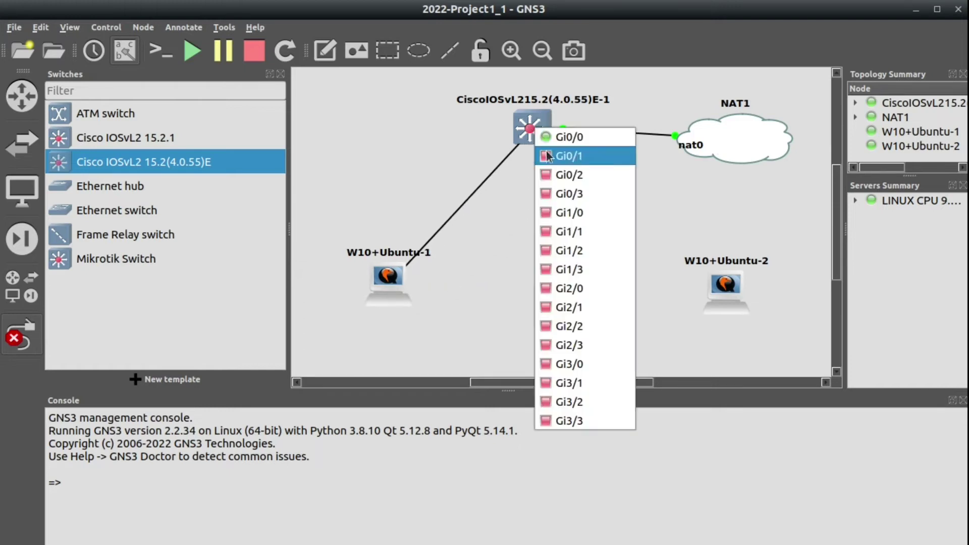
{"action": "left_click", "coordinate": [548, 156]}
Link W10+Ubuntu-2's Ethernet0 to port Gi0/2 of the Cisco switch.
{"action": "left_click", "coordinate": [727, 283]}
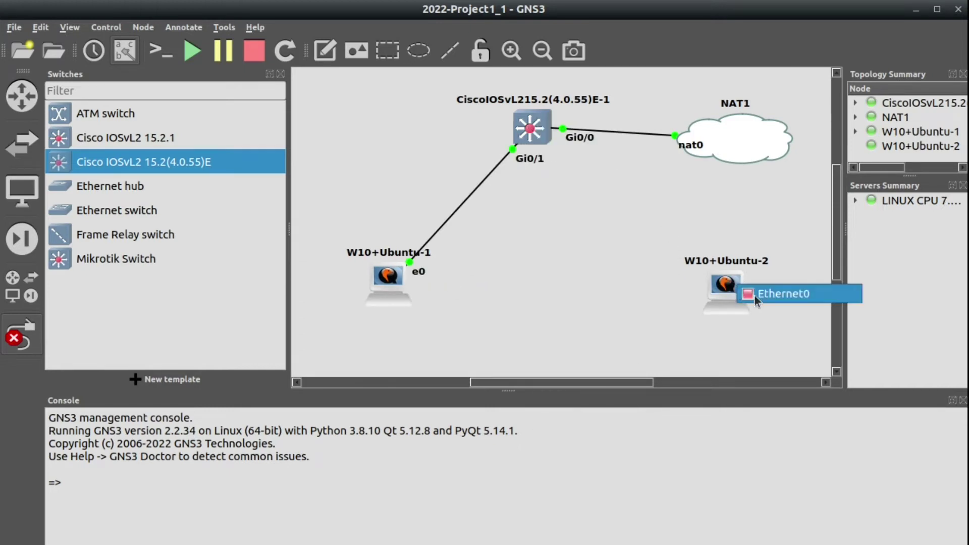
{"action": "left_click", "coordinate": [756, 294]}
{"action": "left_click", "coordinate": [539, 136]}
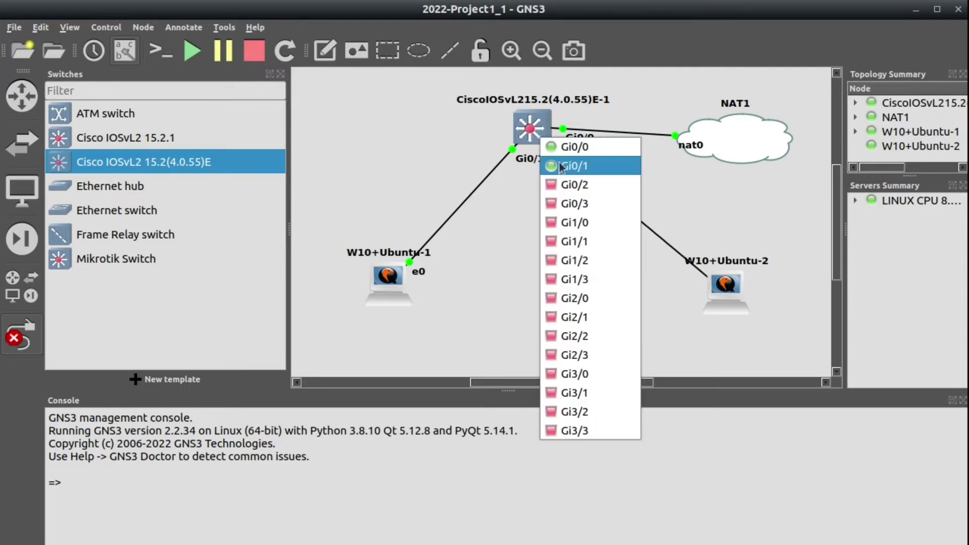
{"action": "left_click", "coordinate": [565, 185]}
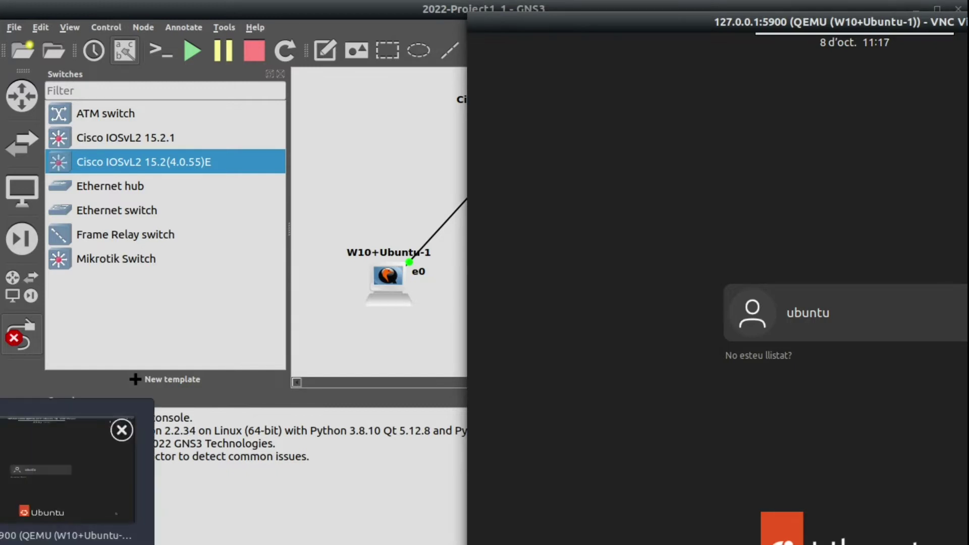
Arrange the two virtual machines' VNC Viewer windows so that both login screens can be reached.
{"action": "mouse_move", "coordinate": [897, 12]}
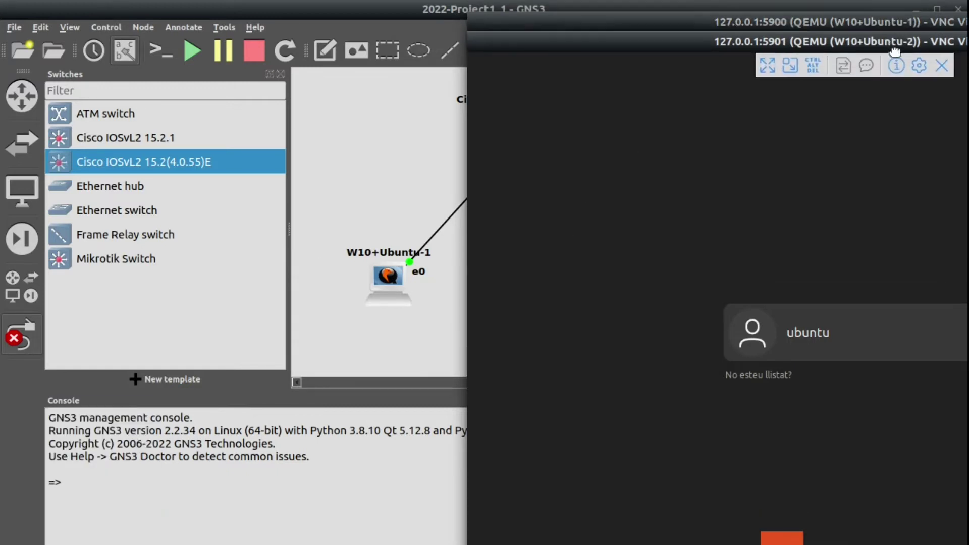
{"action": "left_click_drag", "start_coordinate": [897, 13], "coordinate": [901, 93]}
{"action": "left_click_drag", "start_coordinate": [884, 25], "coordinate": [403, 146]}
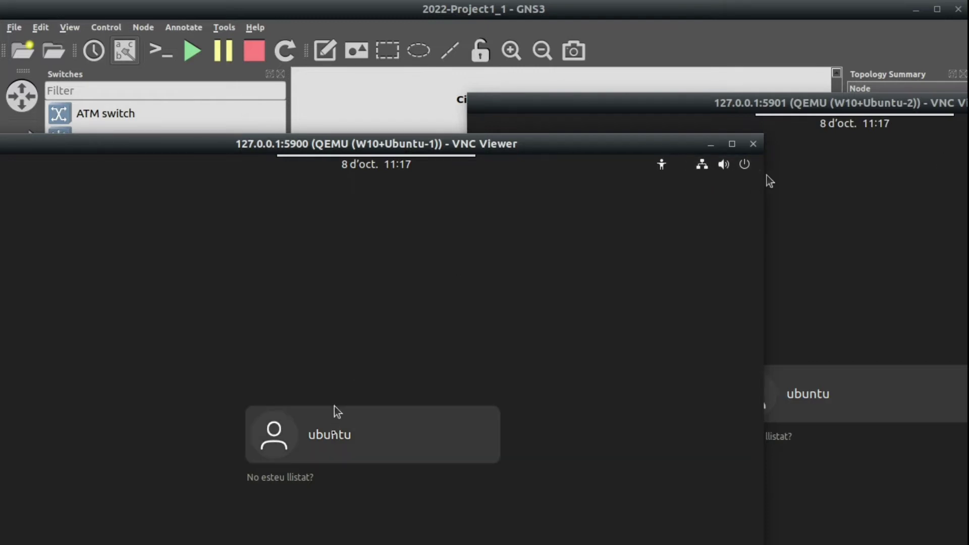
Log in to Ubuntu on W10+Ubuntu-1 by entering the account password.
{"action": "left_click", "coordinate": [335, 444]}
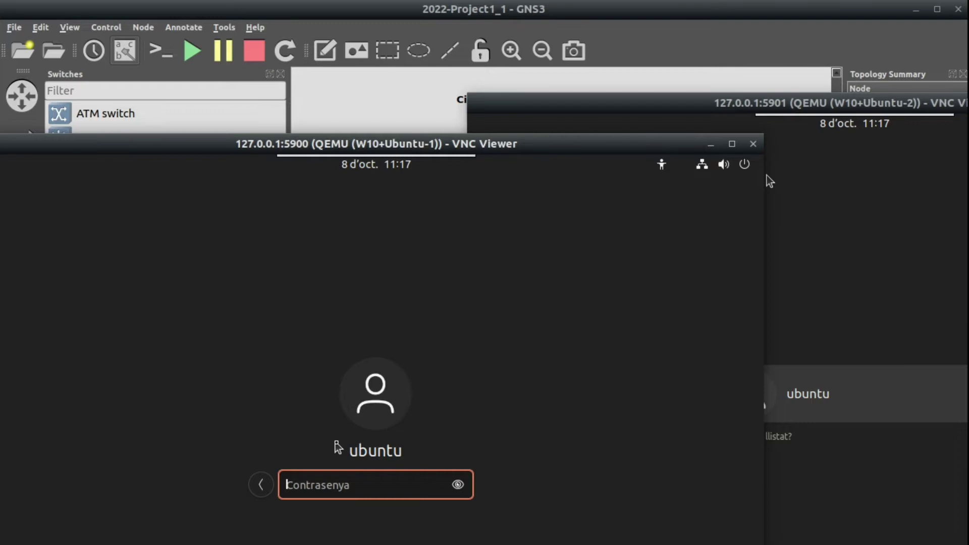
{"action": "type", "text": "ubunt"}
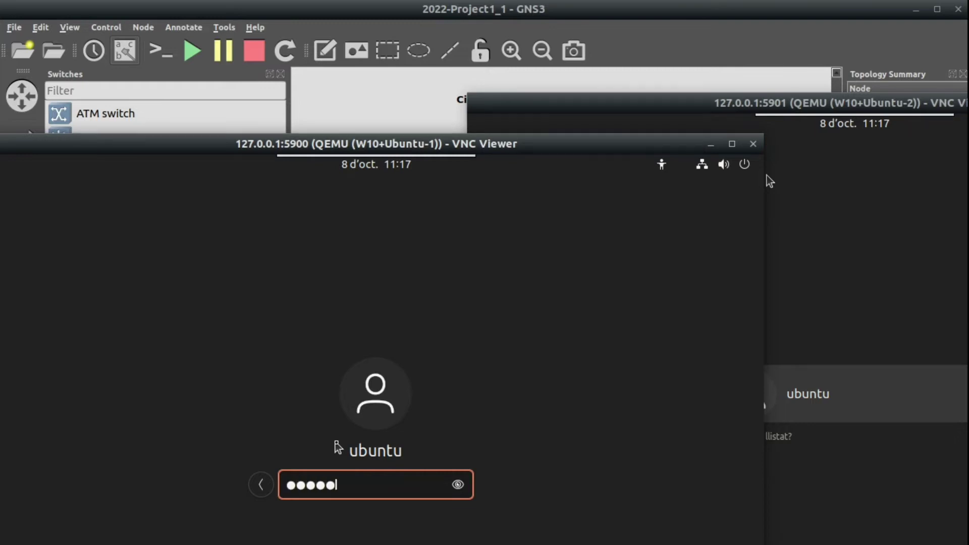
{"action": "type", "text": "u"}
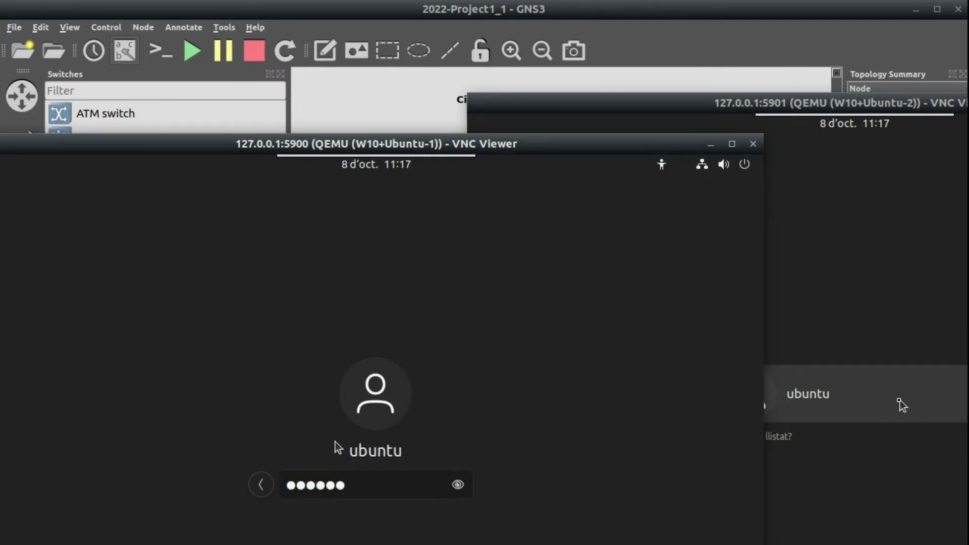
Log in to Ubuntu on W10+Ubuntu-2 by entering the account password.
{"action": "left_click", "coordinate": [900, 401]}
{"action": "type", "text": "ubuntu"}
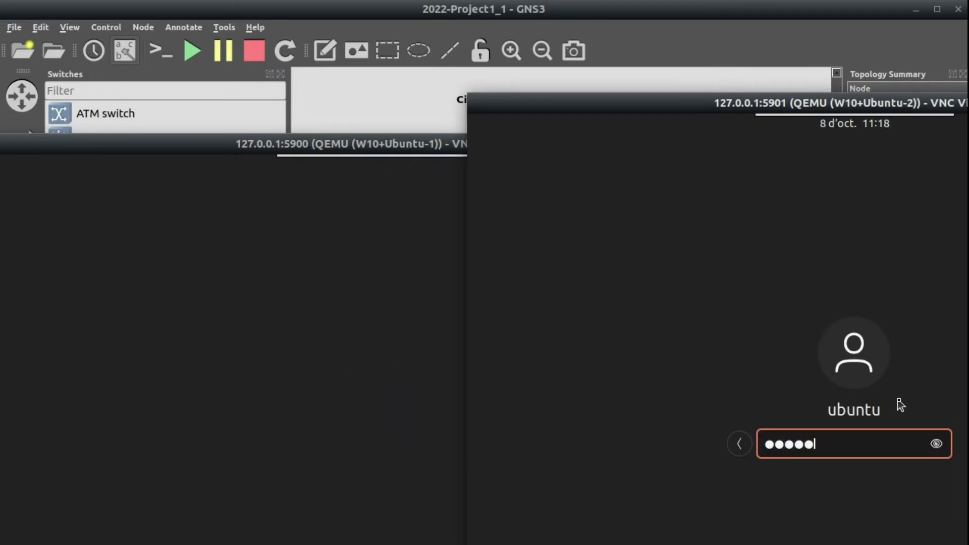
{"action": "key", "text": "Return"}
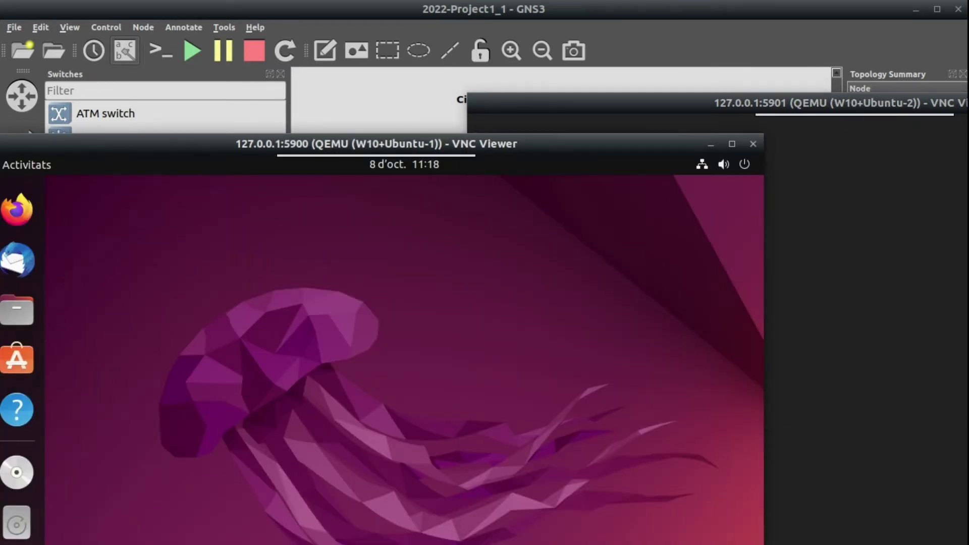
Open a terminal on W10+Ubuntu-1, run "ip a", and highlight the ens3 interface's IPv4 address line.
{"action": "left_click", "coordinate": [17, 541]}
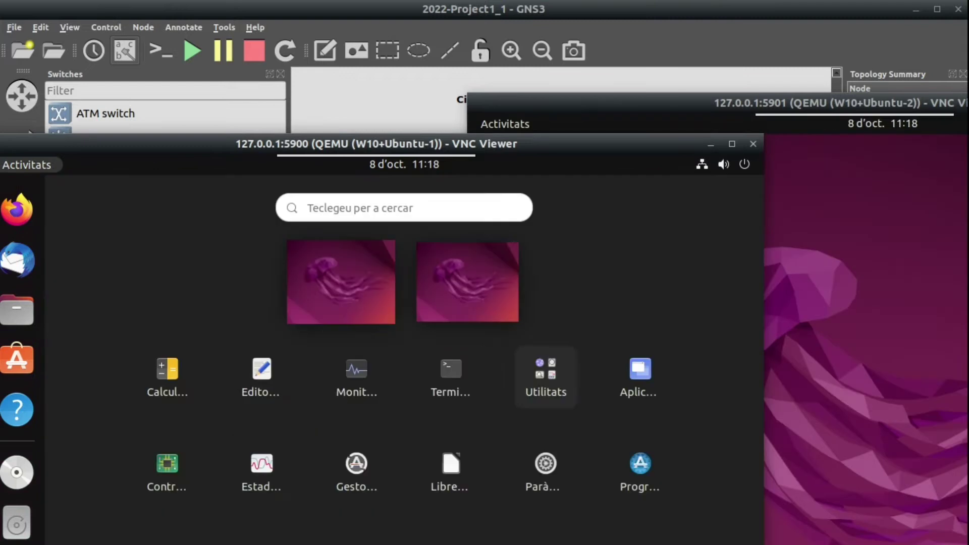
{"action": "left_click", "coordinate": [475, 366]}
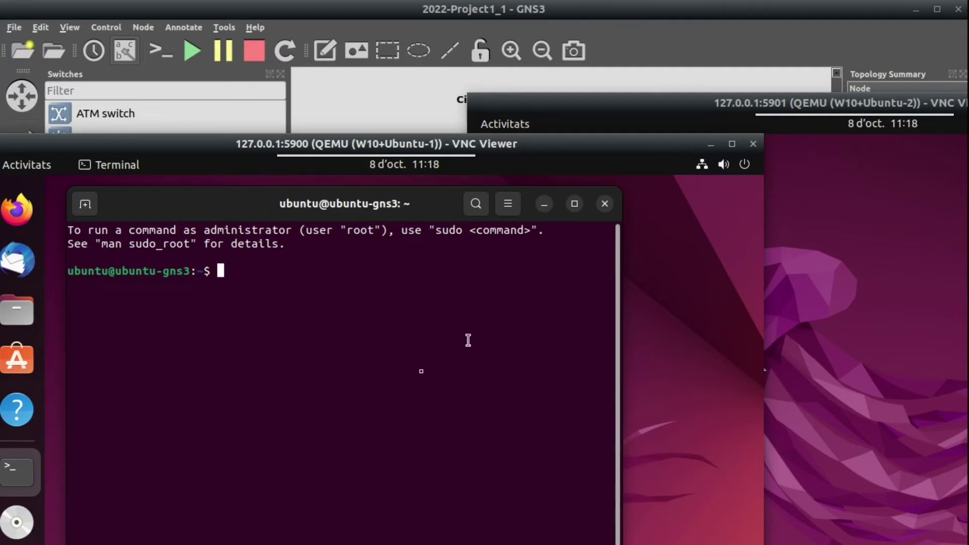
{"action": "type", "text": "ip a"}
{"action": "key", "text": "Return"}
{"action": "triple_click", "coordinate": [106, 434]}
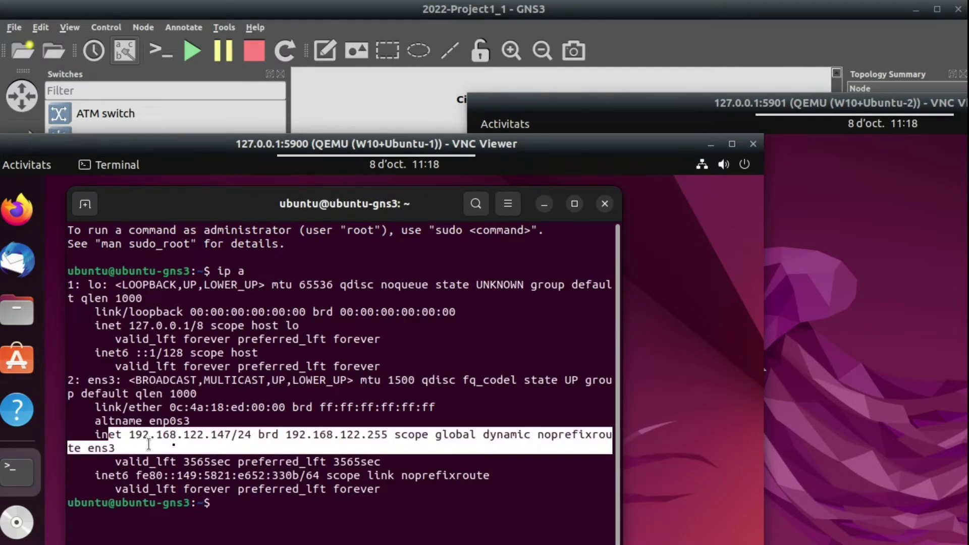
Highlight the ens3 IPv4 address on W10+Ubuntu-1, and test internet access with "ping google.cat", stopping it after a few replies.
{"action": "left_click_drag", "start_coordinate": [109, 434], "coordinate": [248, 433]}
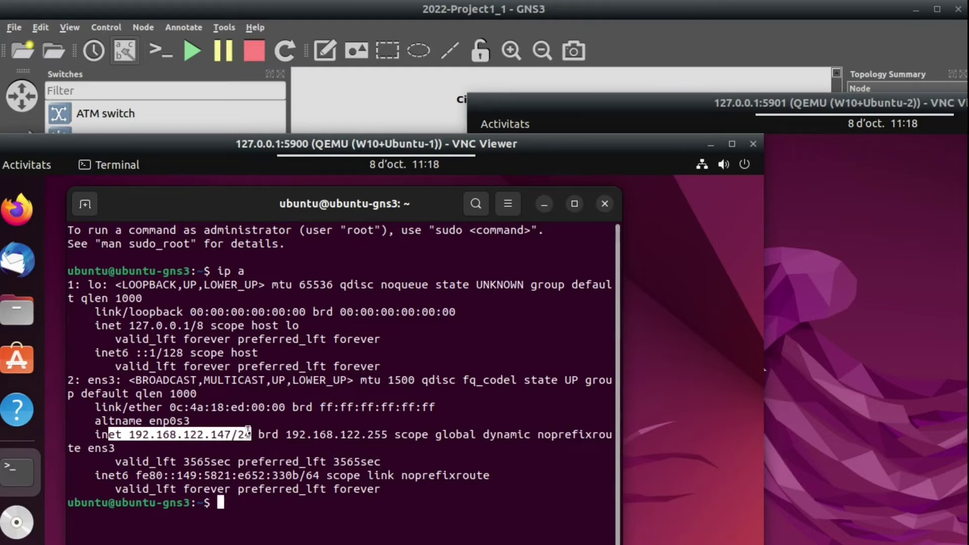
{"action": "left_click", "coordinate": [263, 414]}
{"action": "key", "text": "Return"}
{"action": "type", "text": "ping"}
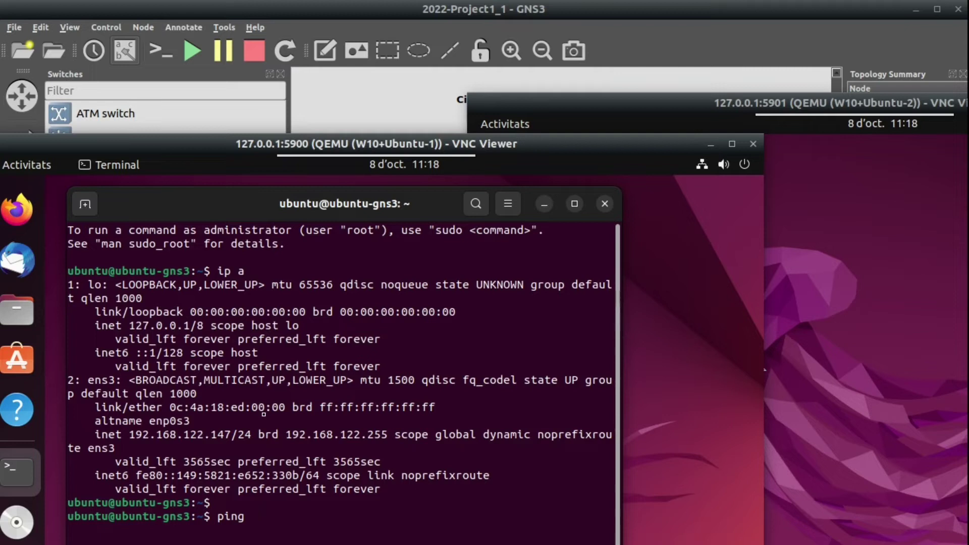
{"action": "type", "text": " google.co"}
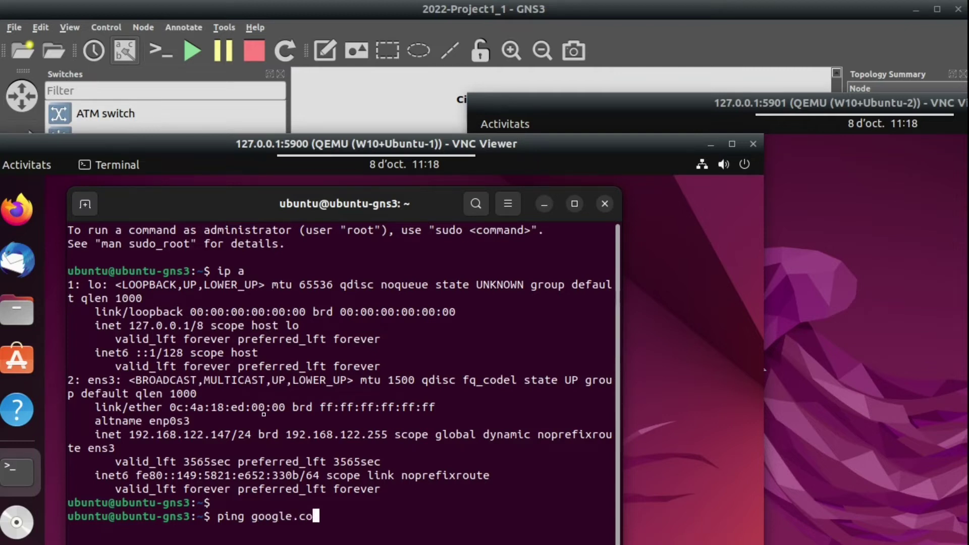
{"action": "key", "text": "BackSpace"}
{"action": "type", "text": "at"}
{"action": "key", "text": "Return"}
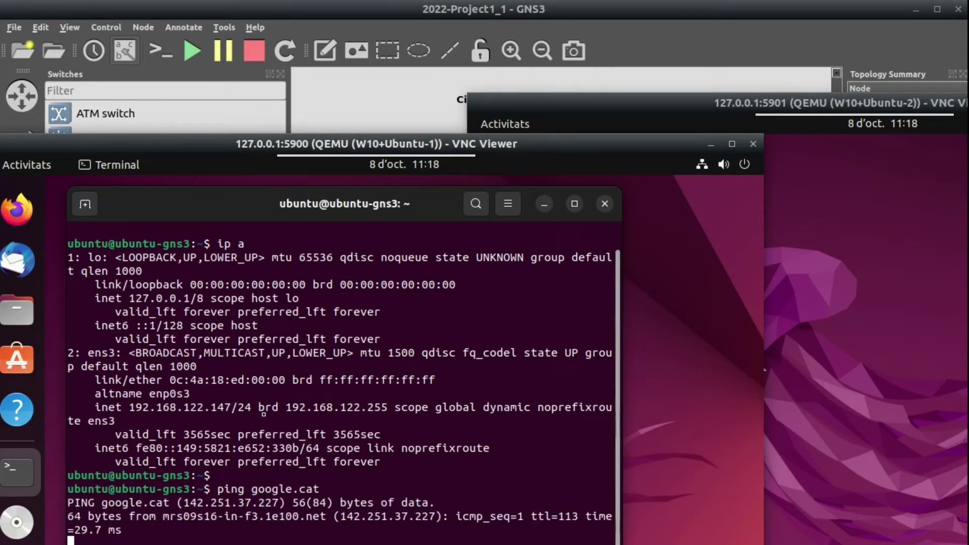
{"action": "key", "text": "ctrl+c"}
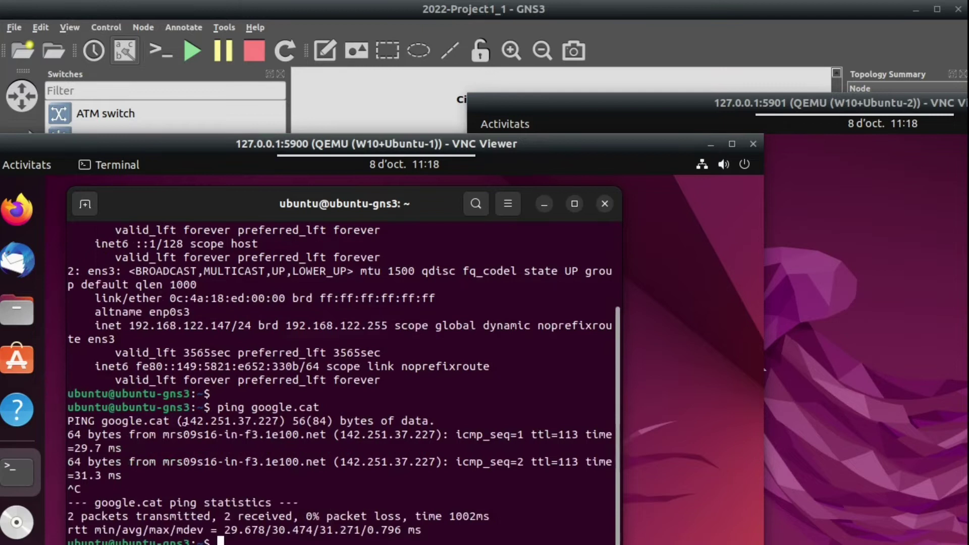
Open a terminal on W10+Ubuntu-2, run "ip a", and highlight the ens3 interface's IPv4 address.
{"action": "left_click", "coordinate": [763, 291]}
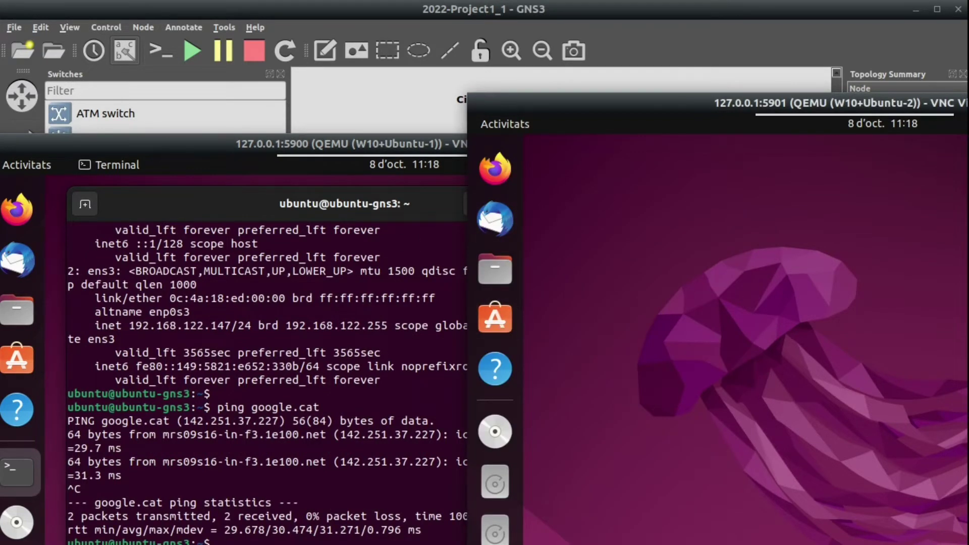
{"action": "key", "text": "super+a"}
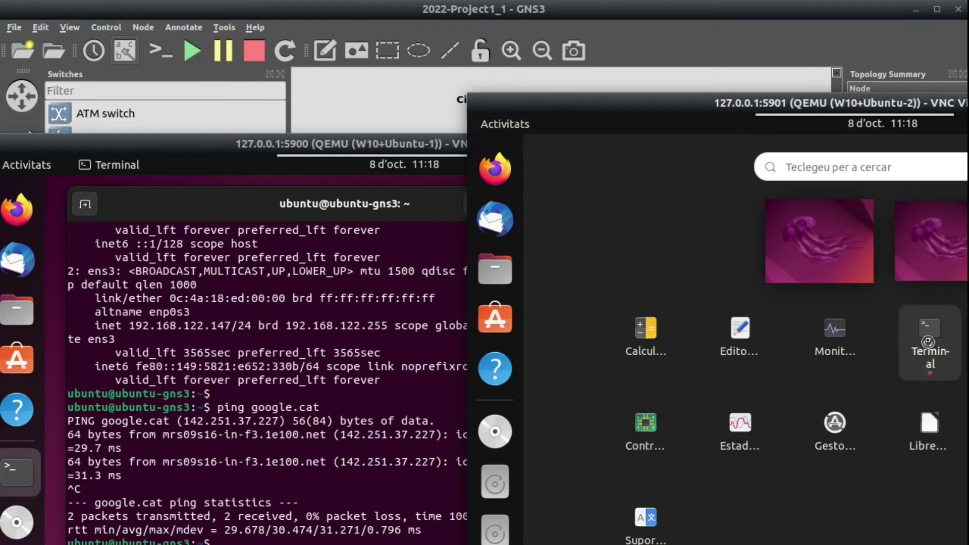
{"action": "left_click", "coordinate": [928, 343]}
{"action": "type", "text": "i"}
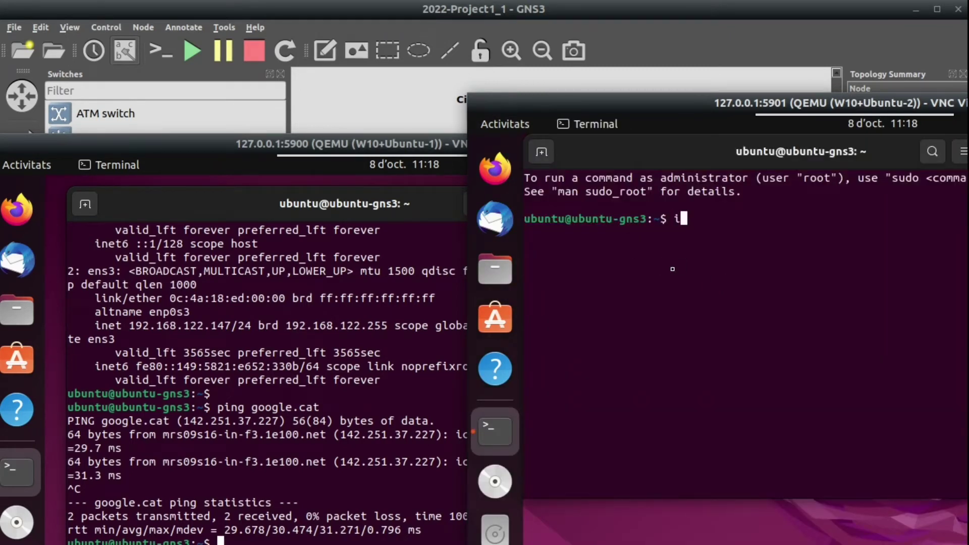
{"action": "type", "text": "p a"}
{"action": "key", "text": "Return"}
{"action": "left_click_drag", "start_coordinate": [546, 382], "coordinate": [709, 383]}
Test internet access from W10+Ubuntu-2 with "ping google.cat", stopping it after a few replies.
{"action": "key", "text": "Return"}
{"action": "type", "text": "ping "}
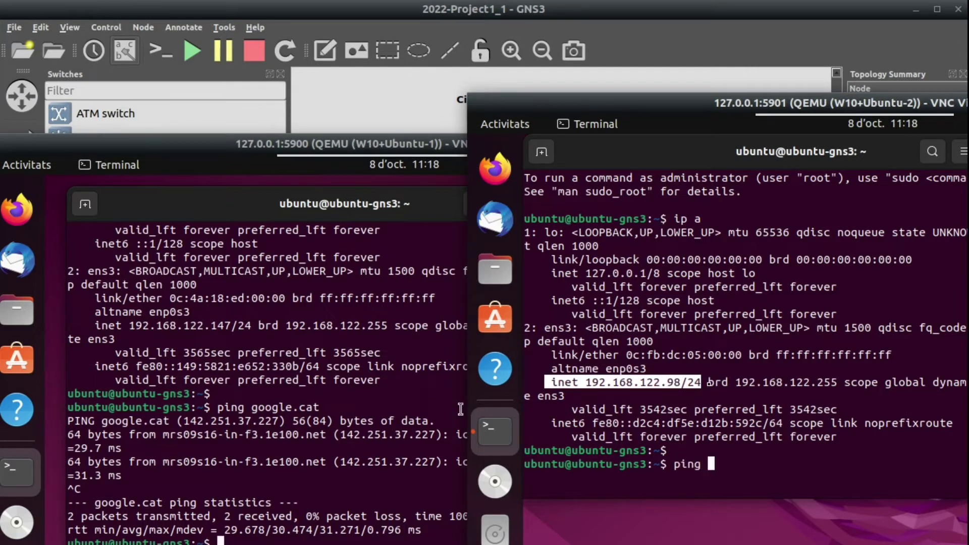
{"action": "type", "text": "google.cat"}
{"action": "key", "text": "Return"}
{"action": "key", "text": "ctrl+c"}
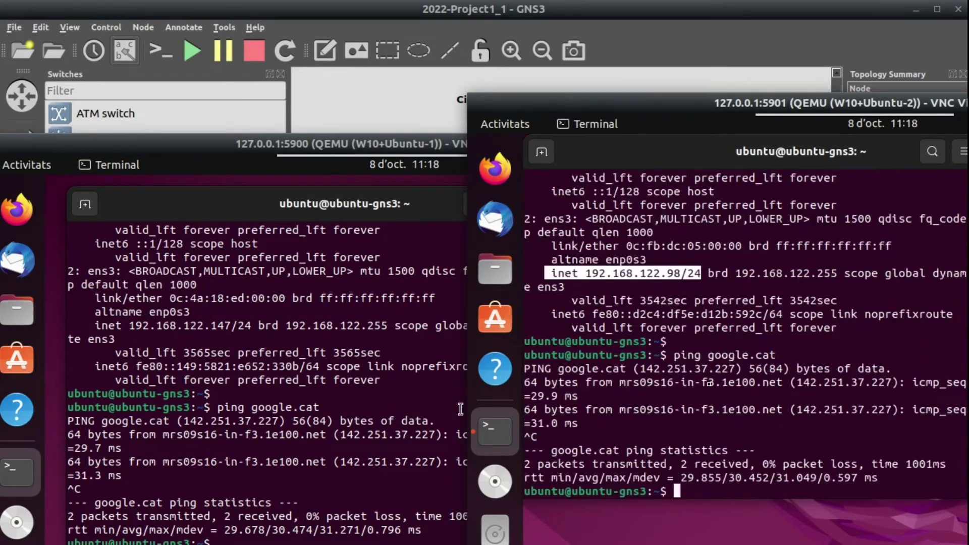
Install iperf3 on W10+Ubuntu-1 with "sudo apt install iperf3", entering the account password and accepting the installation with "s".
{"action": "left_click", "coordinate": [315, 409]}
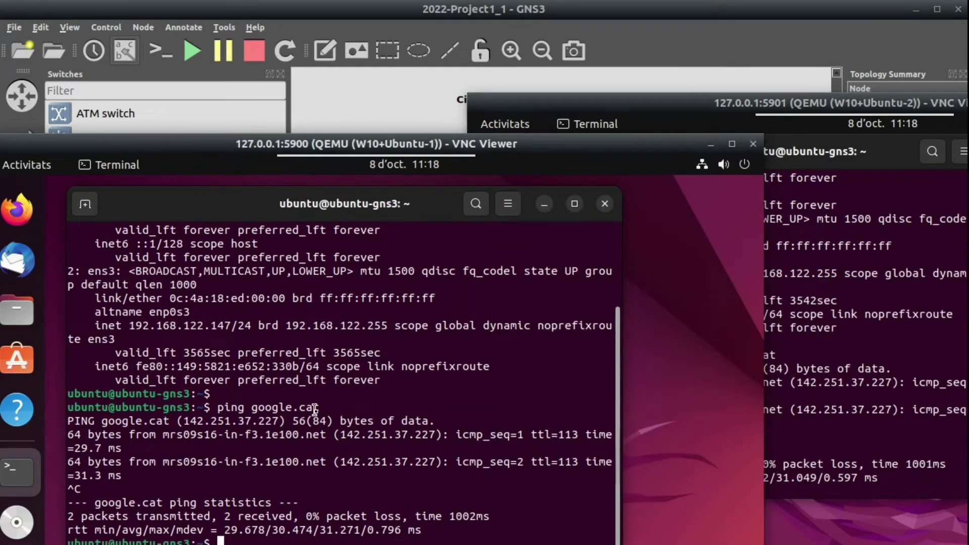
{"action": "type", "text": "sudo"}
{"action": "type", "text": " aopt"}
{"action": "key", "text": "BackSpace"}
{"action": "type", "text": "pt"}
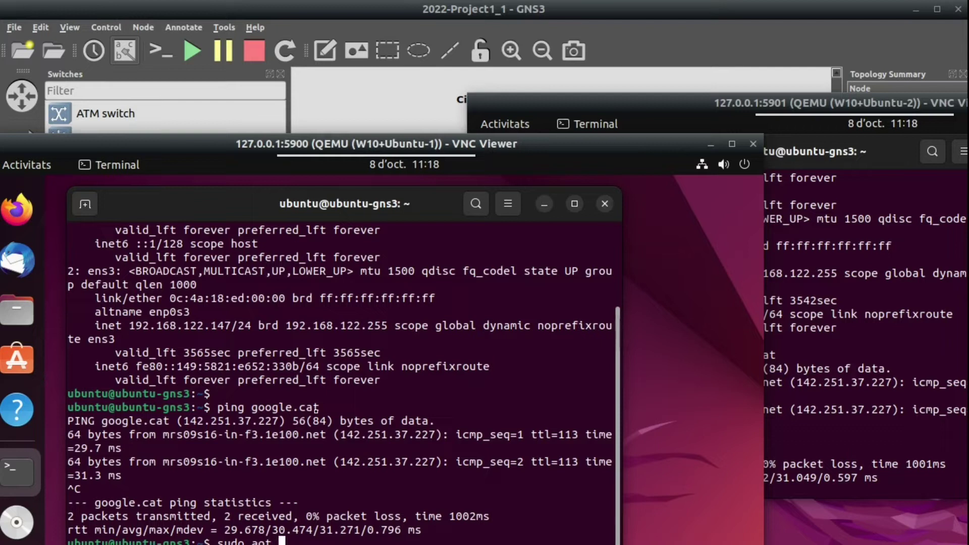
{"action": "type", "text": "t u"}
{"action": "key", "text": "BackSpace"}
{"action": "type", "text": "install iper"}
{"action": "key", "text": "BackSpace"}
{"action": "type", "text": "erf3"}
{"action": "key", "text": "Return"}
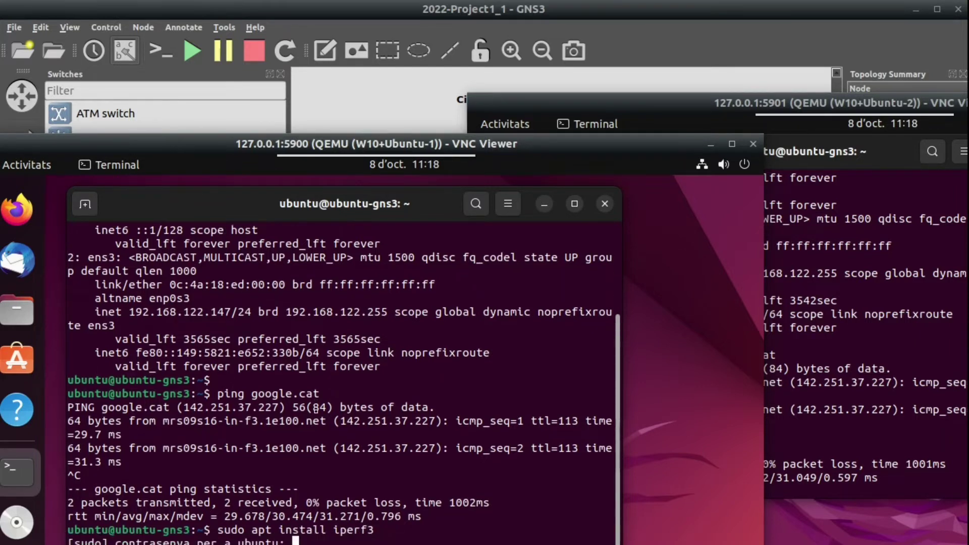
{"action": "key", "text": "Return"}
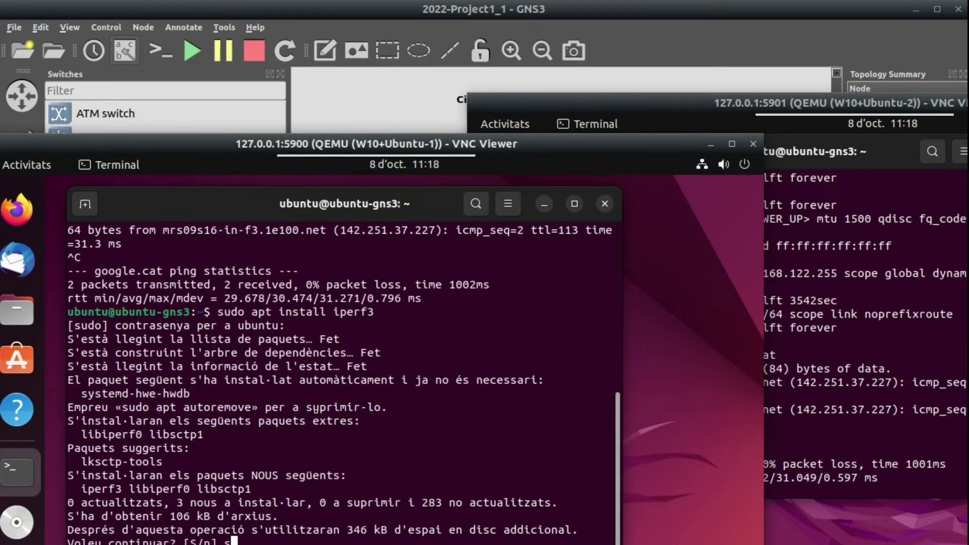
{"action": "type", "text": "s"}
{"action": "key", "text": "Return"}
Run "sudo apt install iperf3" in the W10+Ubuntu-2 terminal and authorize it with the account password.
{"action": "left_click", "coordinate": [834, 393]}
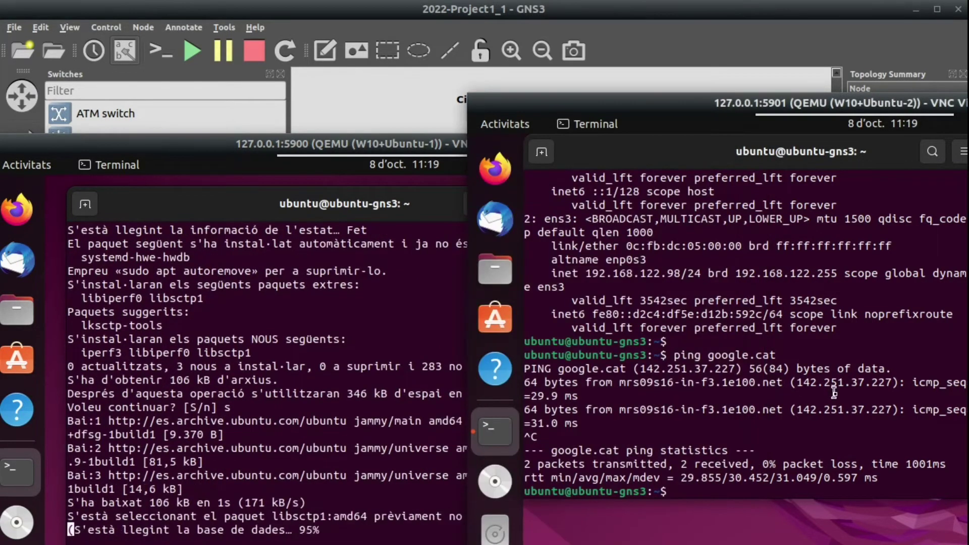
{"action": "type", "text": "sudo apt"}
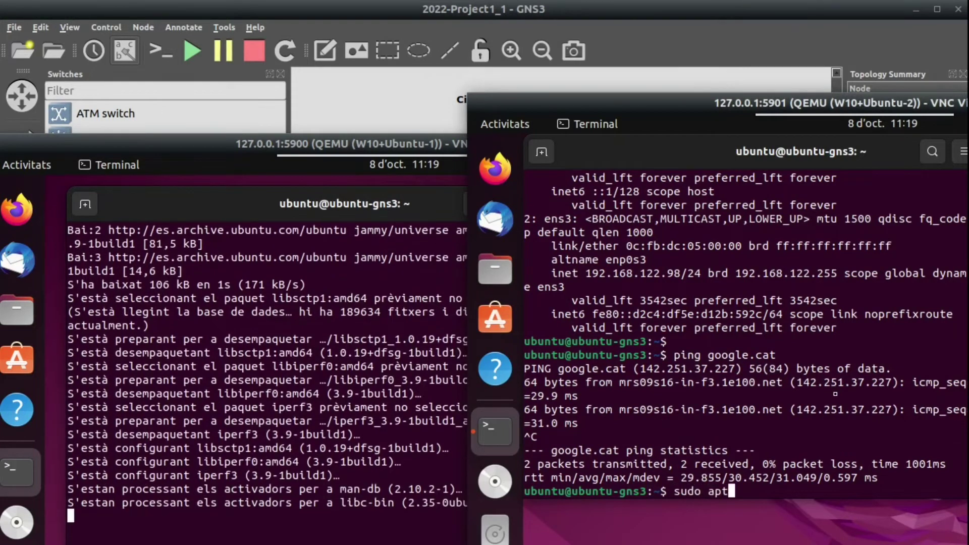
{"action": "type", "text": " install iperf"}
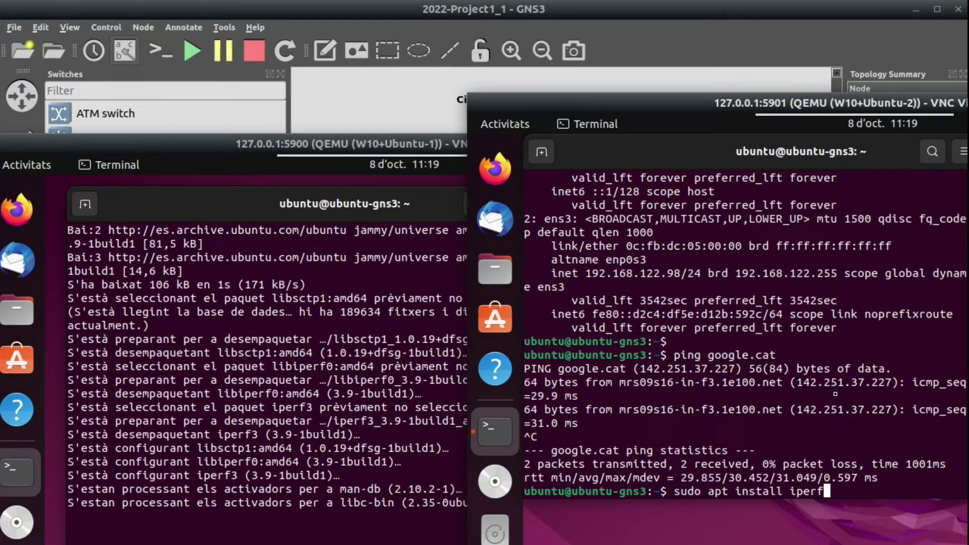
{"action": "type", "text": "3"}
{"action": "key", "text": "Return"}
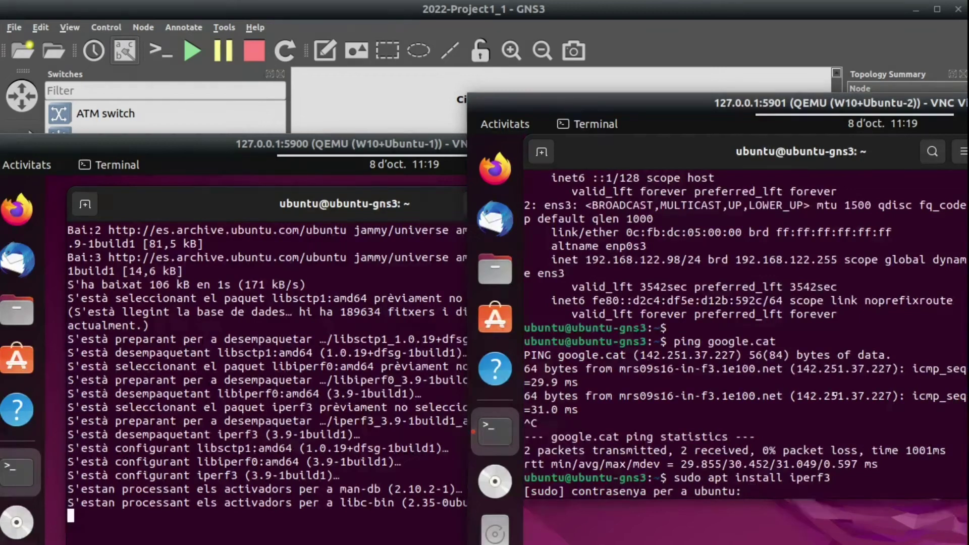
{"action": "key", "text": "Return"}
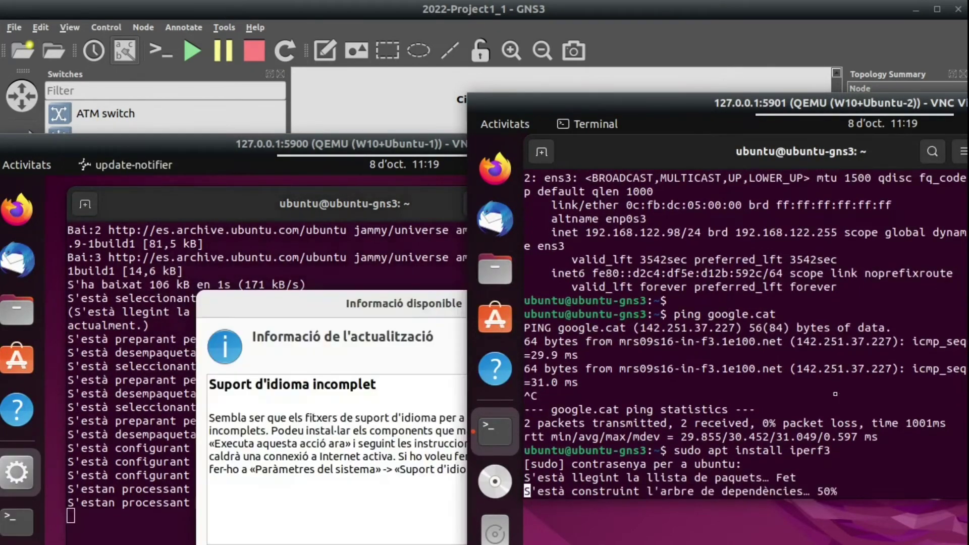
Dismiss the language-support notice on W10+Ubuntu-1, start an iperf3 server with "iperf3 -s", and highlight its listening-port line.
{"action": "left_click", "coordinate": [467, 351]}
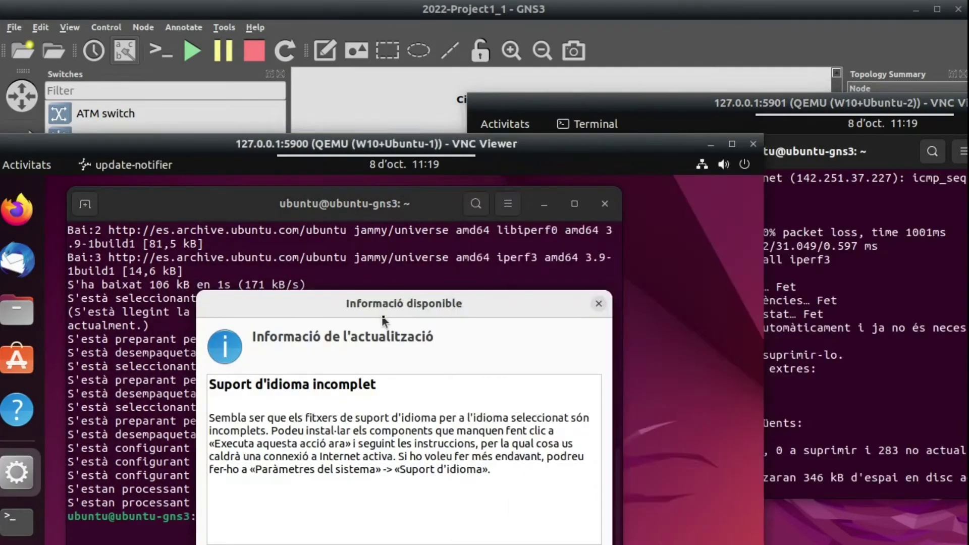
{"action": "left_click", "coordinate": [599, 304]}
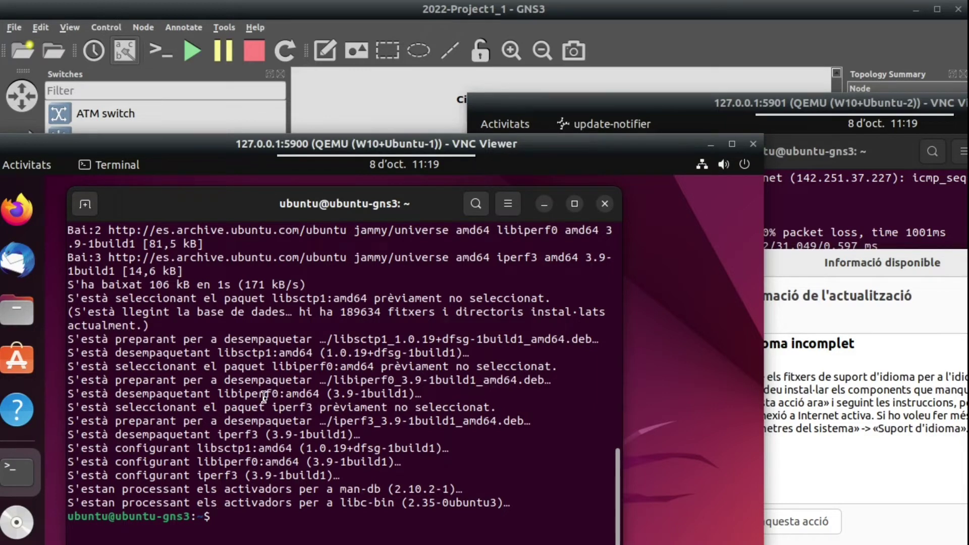
{"action": "type", "text": "i"}
{"action": "type", "text": "perf3 "}
{"action": "type", "text": "-"}
{"action": "type", "text": "a"}
{"action": "type", "text": "s"}
{"action": "key", "text": "Return"}
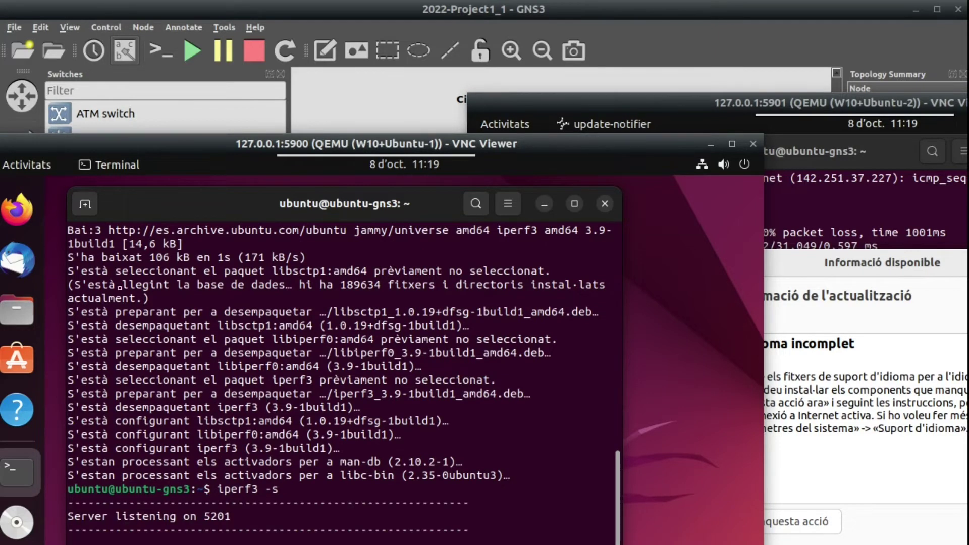
{"action": "left_click_drag", "start_coordinate": [74, 515], "coordinate": [228, 516]}
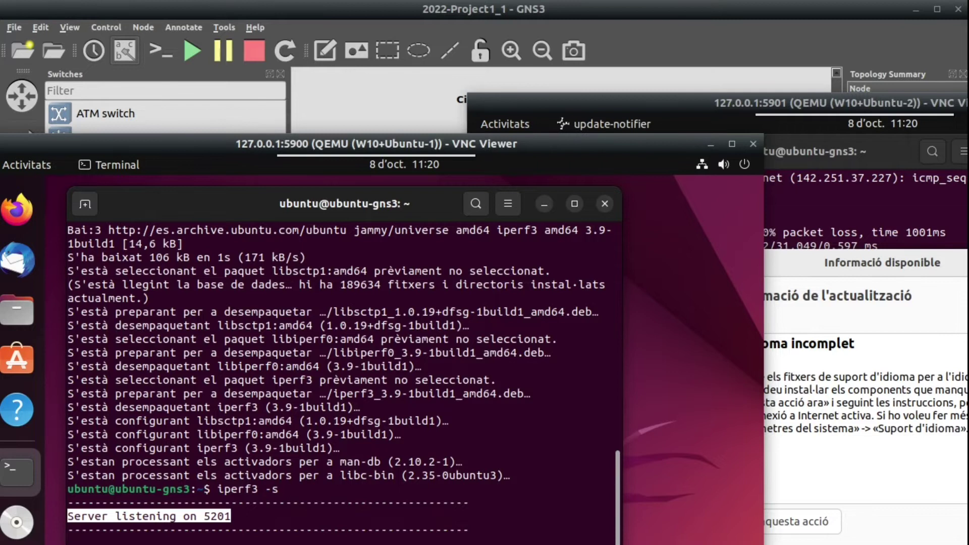
Try to open a second terminal on W10+Ubuntu-1 from the applications overview, shifting the existing terminal window to check behind it.
{"action": "left_click", "coordinate": [26, 165]}
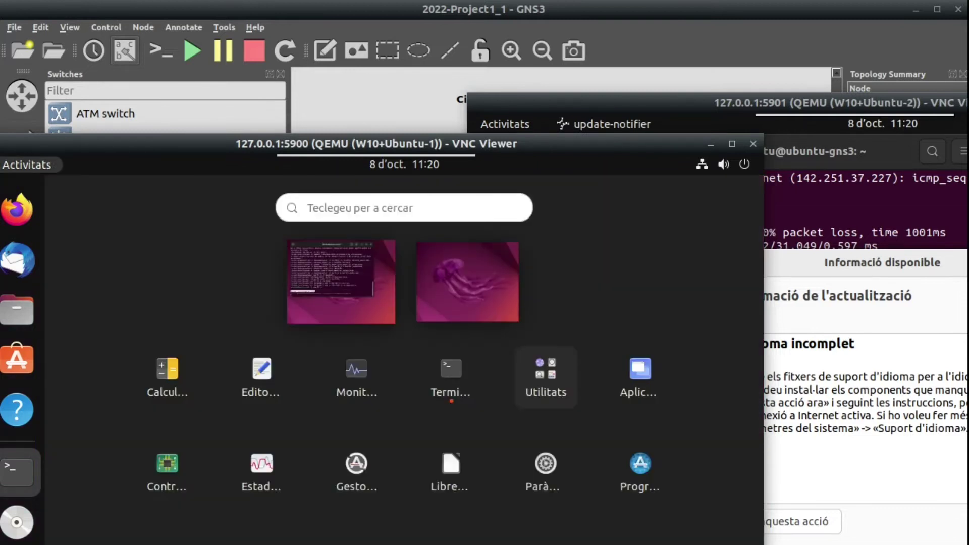
{"action": "left_click", "coordinate": [449, 371]}
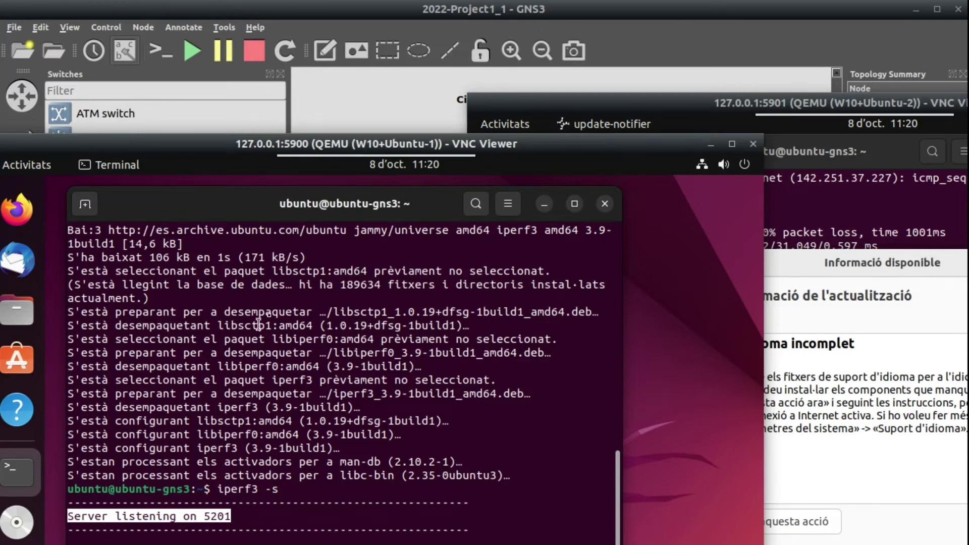
{"action": "left_click_drag", "start_coordinate": [331, 204], "coordinate": [335, 228]}
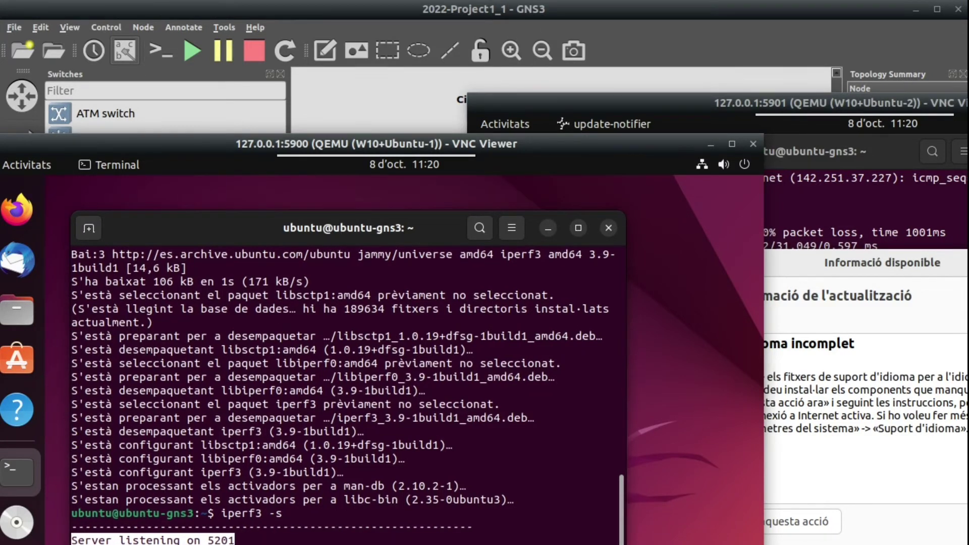
{"action": "key", "text": "super+a"}
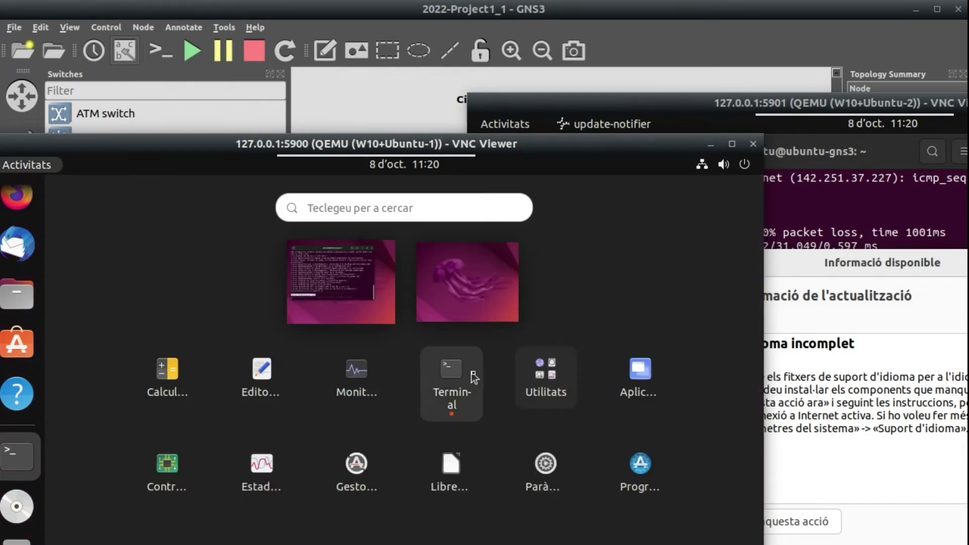
{"action": "left_click", "coordinate": [444, 379]}
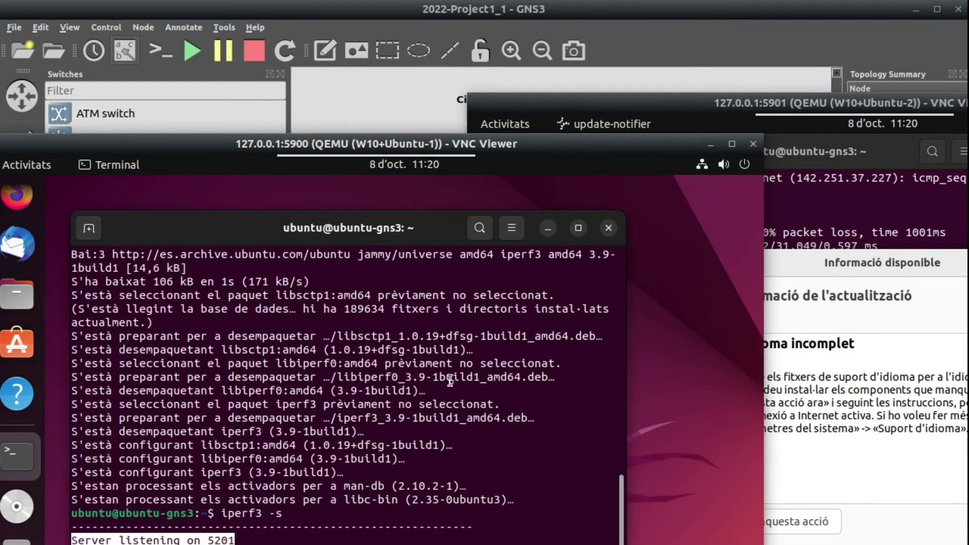
{"action": "mouse_move", "coordinate": [409, 231]}
{"action": "left_mouse_down"}
{"action": "mouse_move", "coordinate": [450, 228]}
{"action": "mouse_move", "coordinate": [396, 227]}
{"action": "left_mouse_up"}
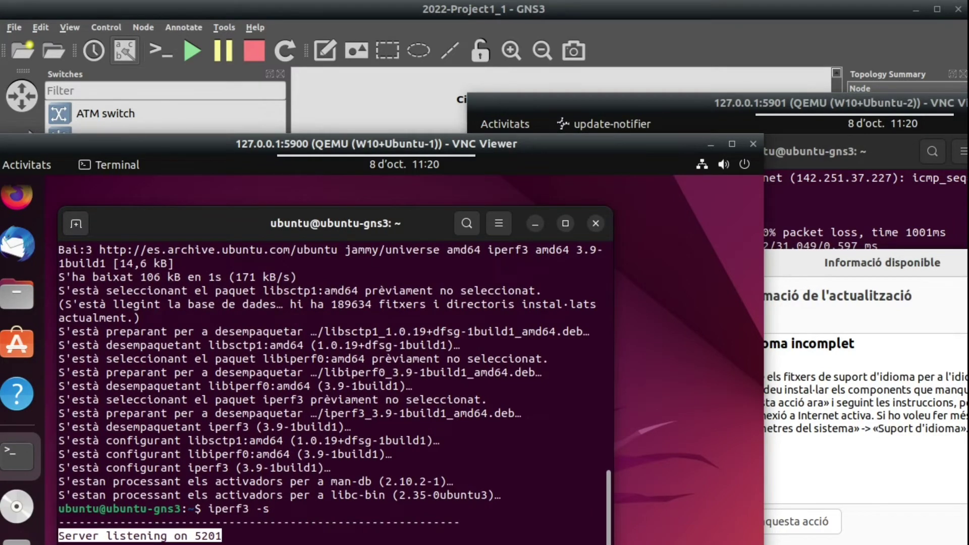
Open a new terminal window on W10+Ubuntu-1 and move it off the top of the iperf3 server's terminal.
{"action": "right_click", "coordinate": [17, 454]}
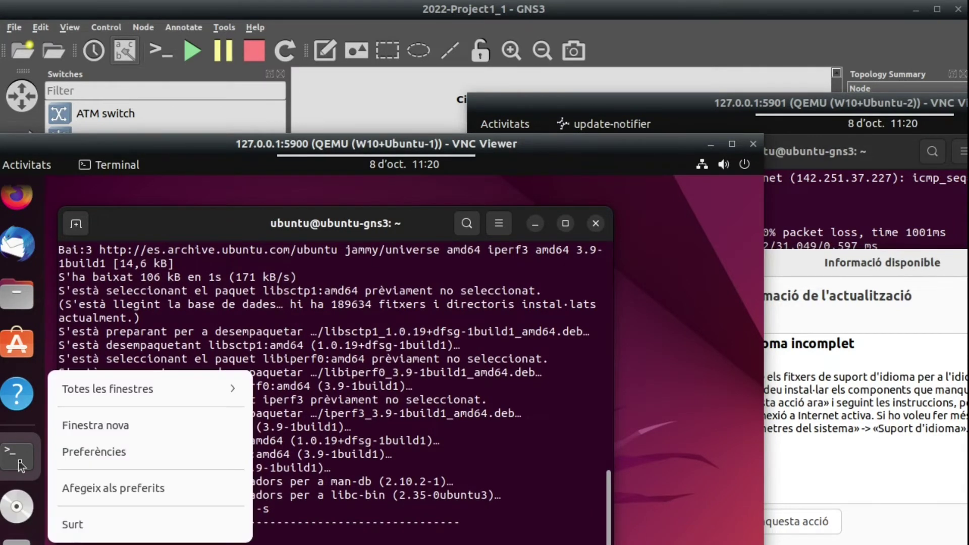
{"action": "left_click", "coordinate": [98, 428]}
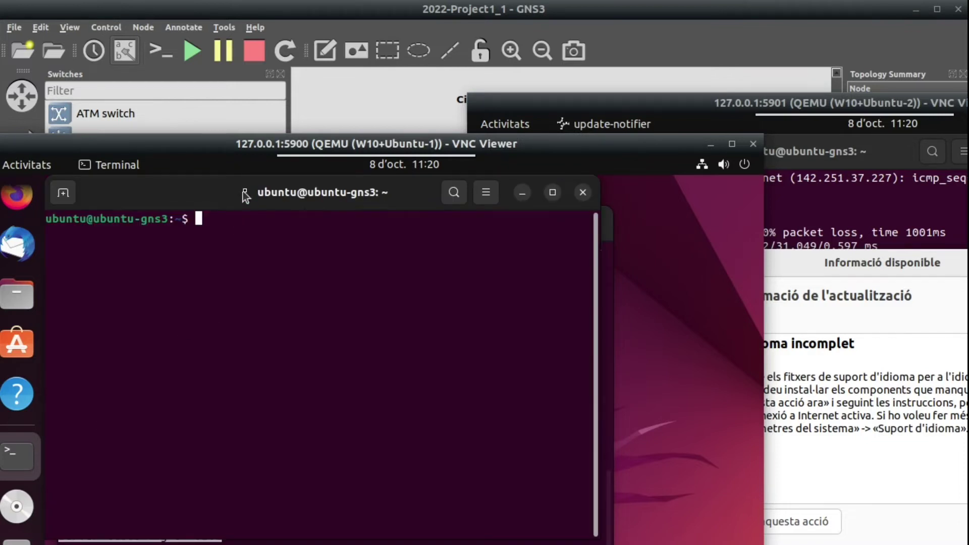
{"action": "left_click_drag", "start_coordinate": [243, 192], "coordinate": [361, 291]}
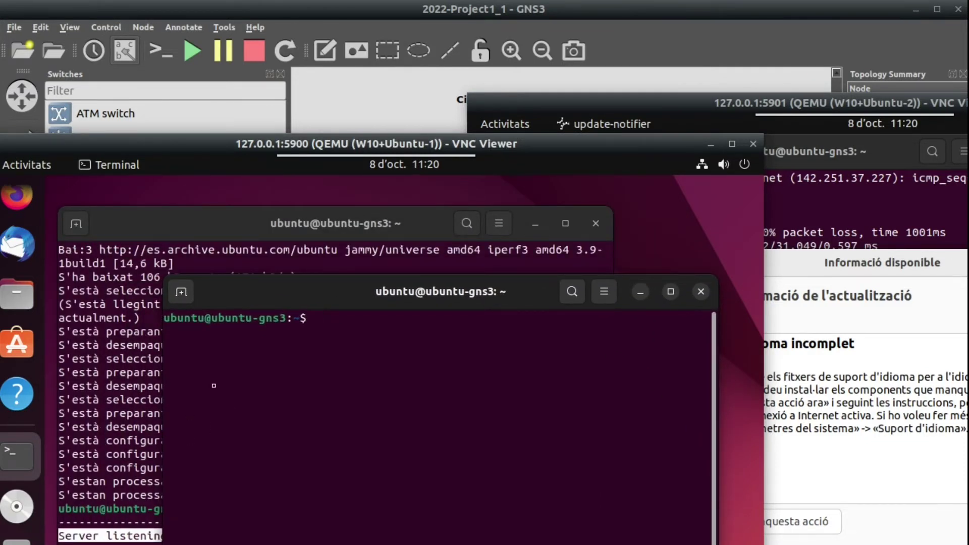
Shrink both terminal windows on W10+Ubuntu-1 so the iperf3 server output and the new prompt do not overlap.
{"action": "left_click", "coordinate": [58, 541]}
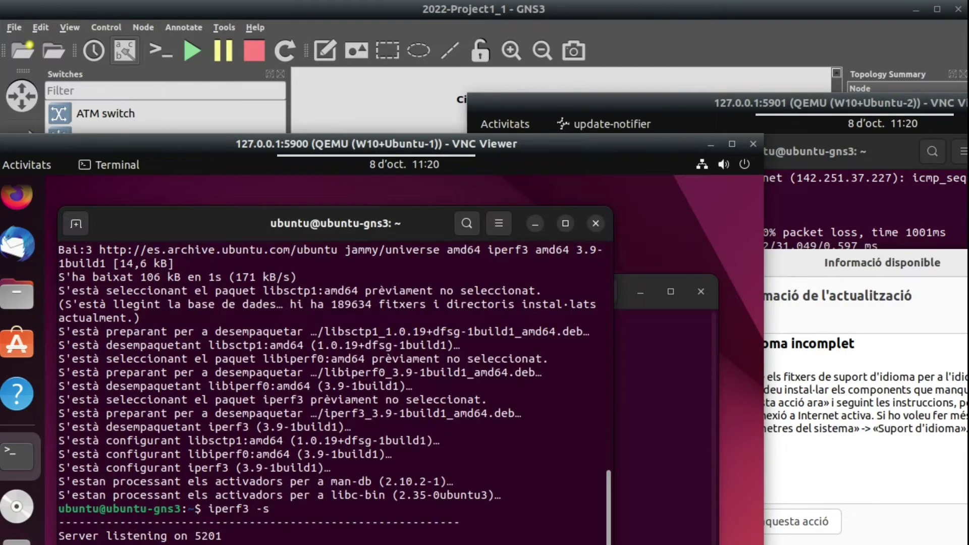
{"action": "left_click_drag", "start_coordinate": [612, 544], "coordinate": [599, 382]}
{"action": "left_click", "coordinate": [475, 500]}
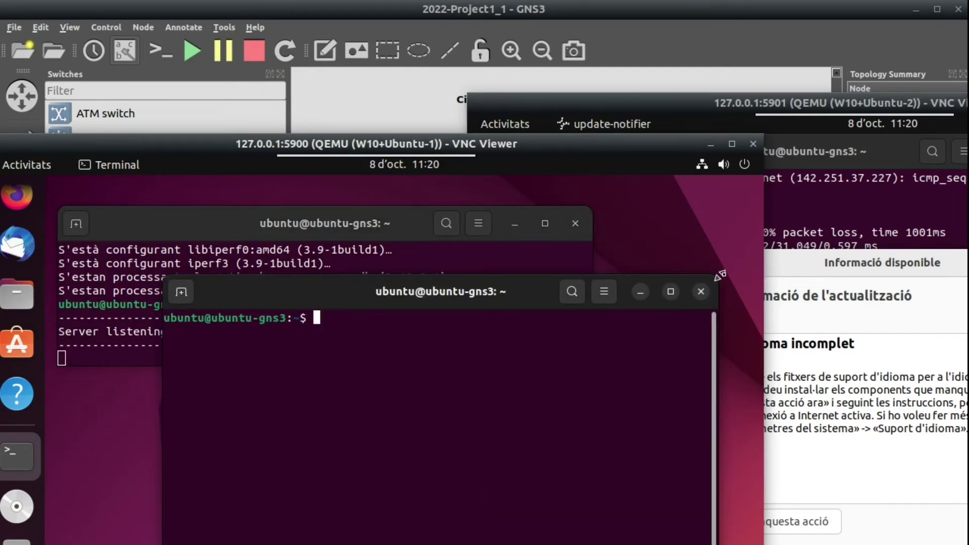
{"action": "left_click_drag", "start_coordinate": [722, 272], "coordinate": [714, 415]}
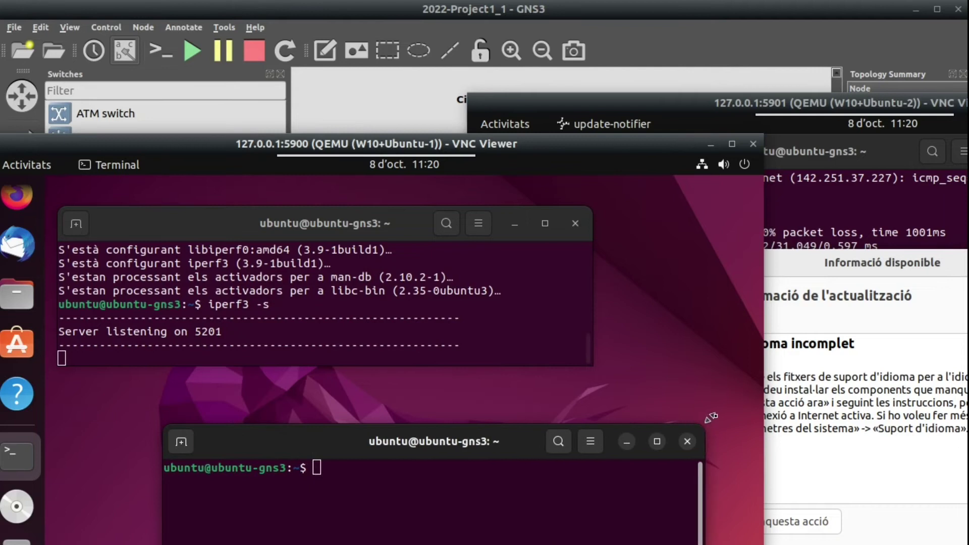
Move the second terminal on W10+Ubuntu-1 just below the iperf3 server output and run "iperf3 -c localhost" in it.
{"action": "left_click_drag", "start_coordinate": [481, 442], "coordinate": [411, 387]}
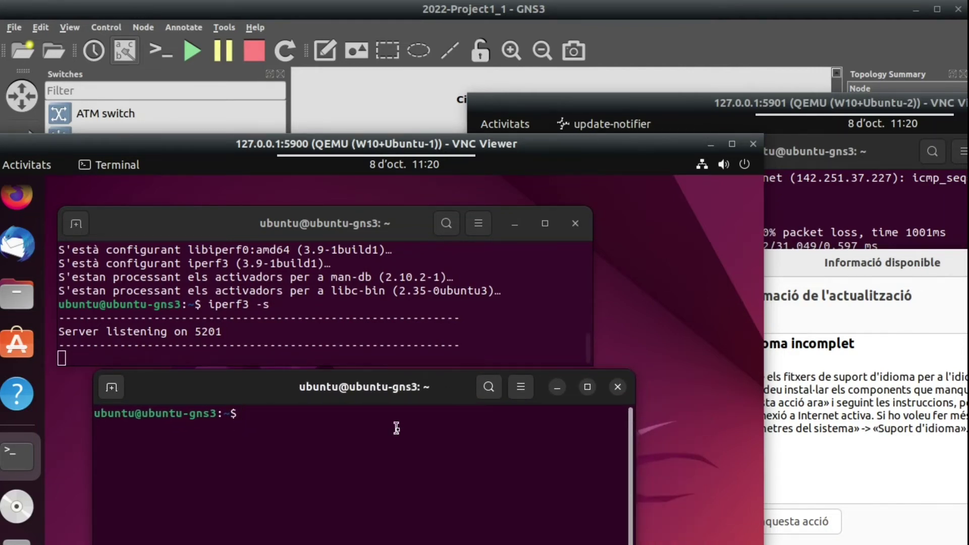
{"action": "type", "text": "ipeff"}
{"action": "key", "text": "BackSpace"}
{"action": "key", "text": "BackSpace"}
{"action": "type", "text": "rg"}
{"action": "type", "text": "3 "}
{"action": "type", "text": "-"}
{"action": "type", "text": "c"}
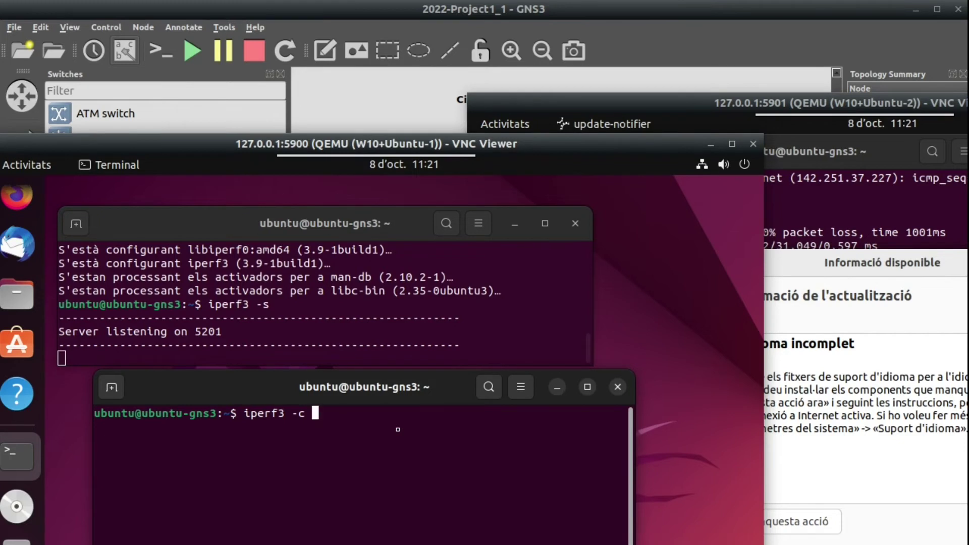
{"action": "type", "text": "localhost"}
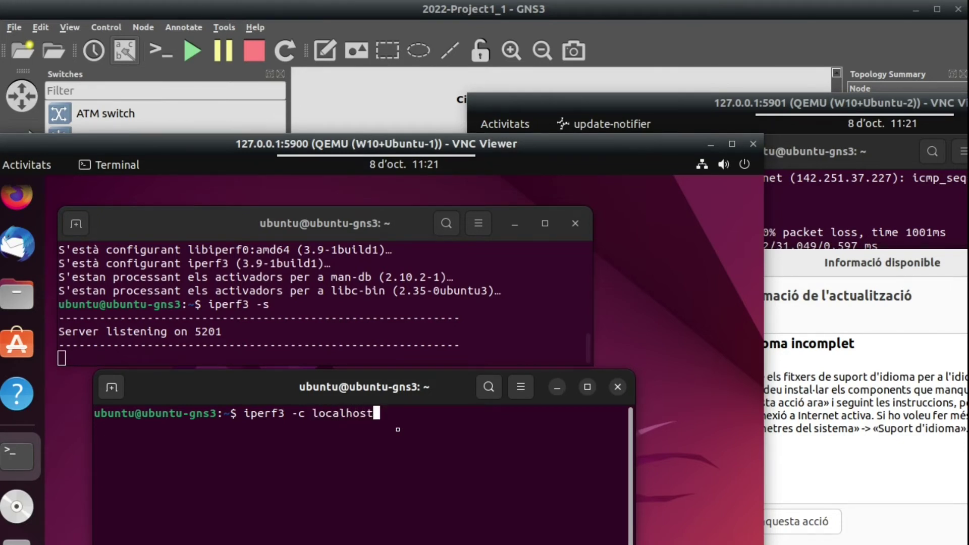
{"action": "key", "text": "Return"}
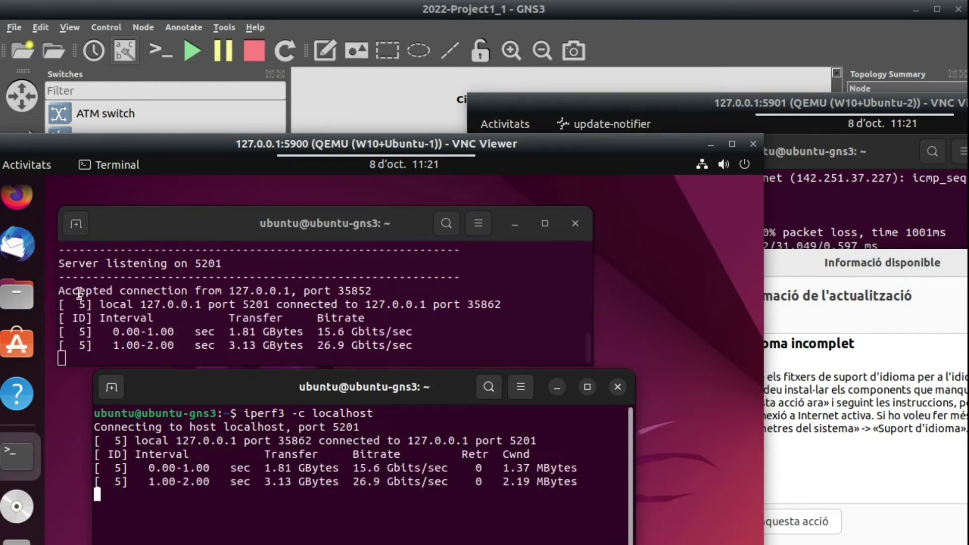
Check the accepted connection's source address in the server output and highlight the sender's overall bitrate in the local iperf3 client results.
{"action": "left_click_drag", "start_coordinate": [78, 292], "coordinate": [286, 276]}
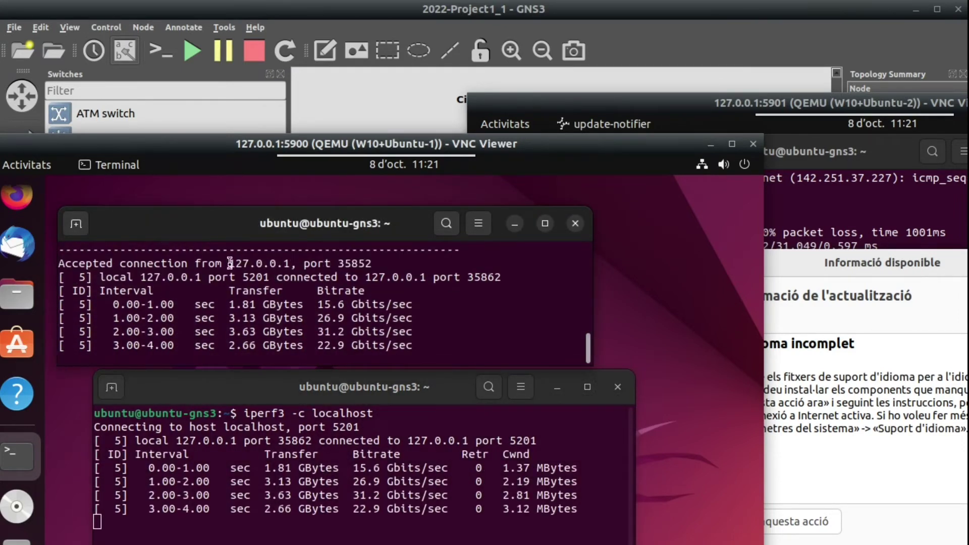
{"action": "left_click_drag", "start_coordinate": [222, 264], "coordinate": [298, 255]}
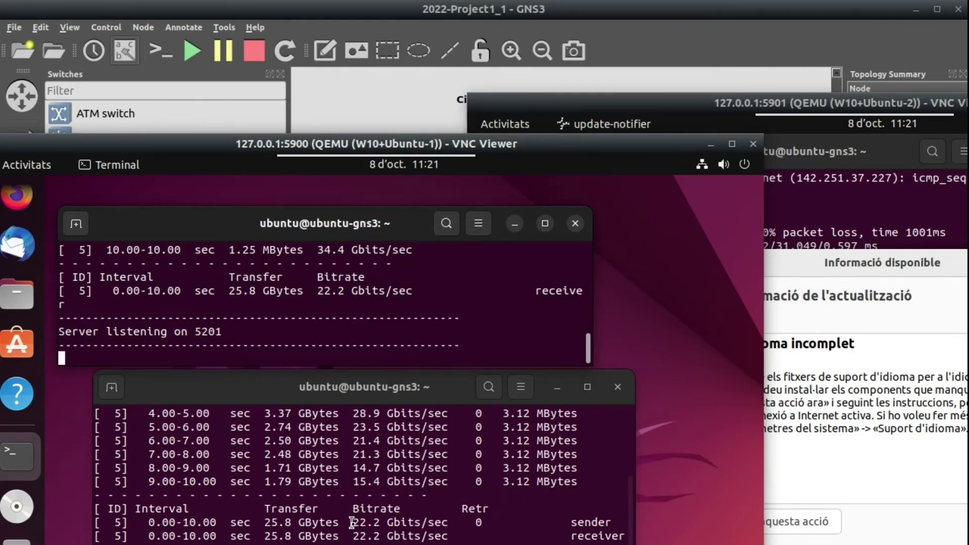
{"action": "left_click_drag", "start_coordinate": [353, 523], "coordinate": [448, 525]}
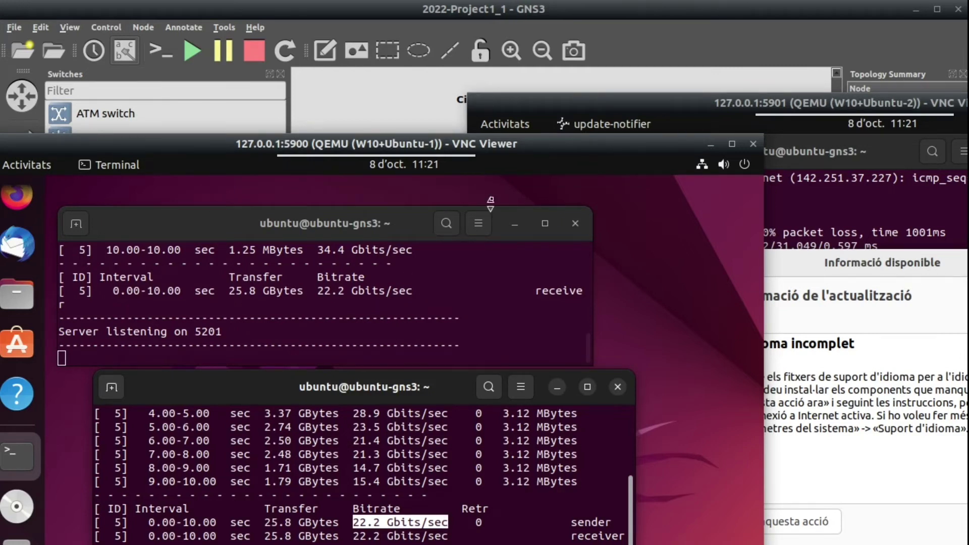
Switch to GNS3 to inspect the node details of W10+Ubuntu-1 and W10+Ubuntu-2, and return to the W10+Ubuntu-1 VNC window.
{"action": "left_click", "coordinate": [475, 14]}
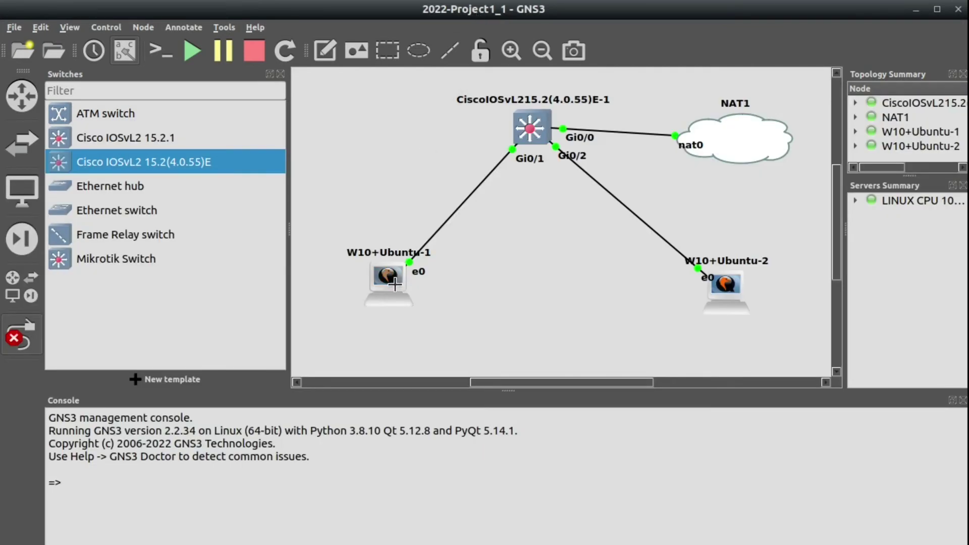
{"action": "mouse_move", "coordinate": [392, 285]}
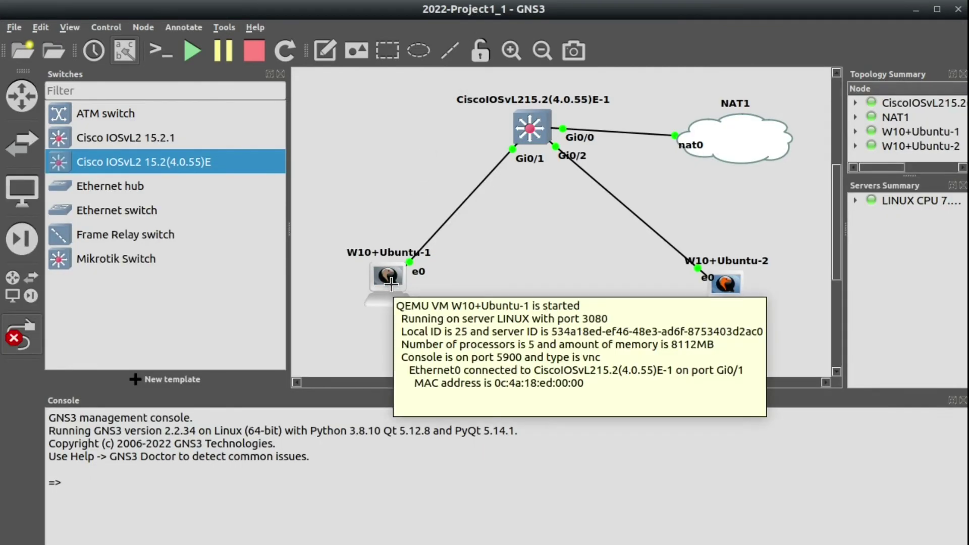
{"action": "mouse_move", "coordinate": [720, 293]}
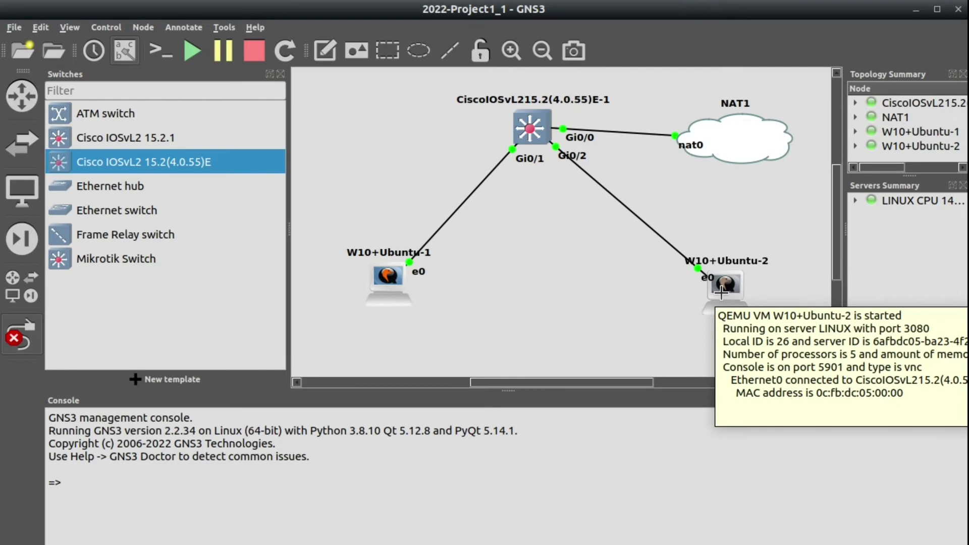
{"action": "key", "text": "alt+Tab"}
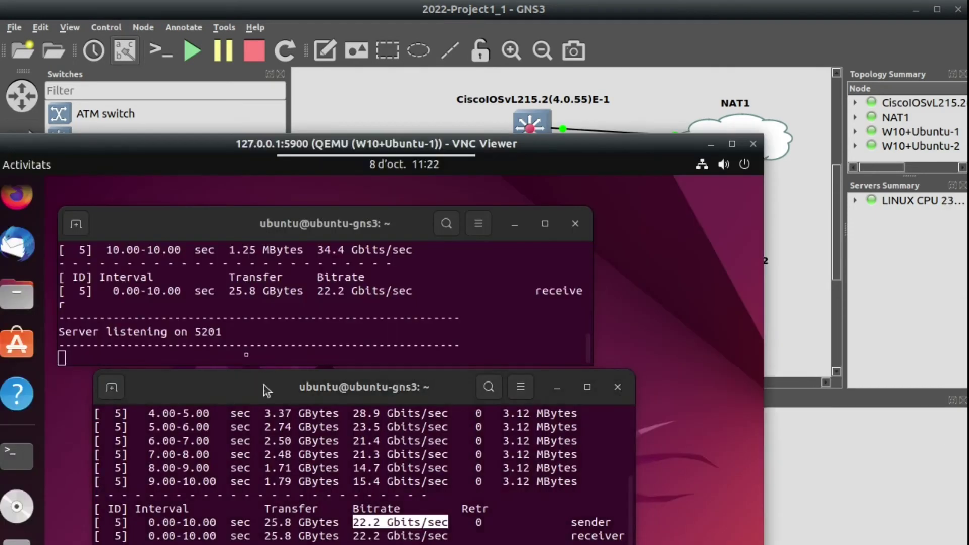
List the network interfaces of W10+Ubuntu-1, highlight the IPv4 address of ens3, and close the software update prompt.
{"action": "left_click_drag", "start_coordinate": [65, 331], "coordinate": [224, 335]}
{"action": "left_click", "coordinate": [267, 492]}
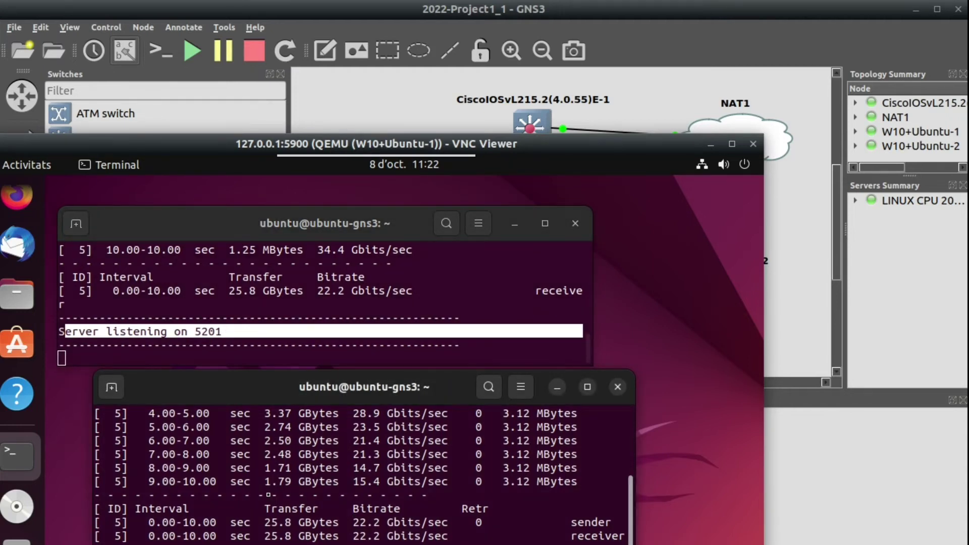
{"action": "scroll", "coordinate": [268, 495], "scroll_direction": "down", "scroll_amount": 10}
{"action": "left_click_drag", "start_coordinate": [123, 511], "coordinate": [259, 508]}
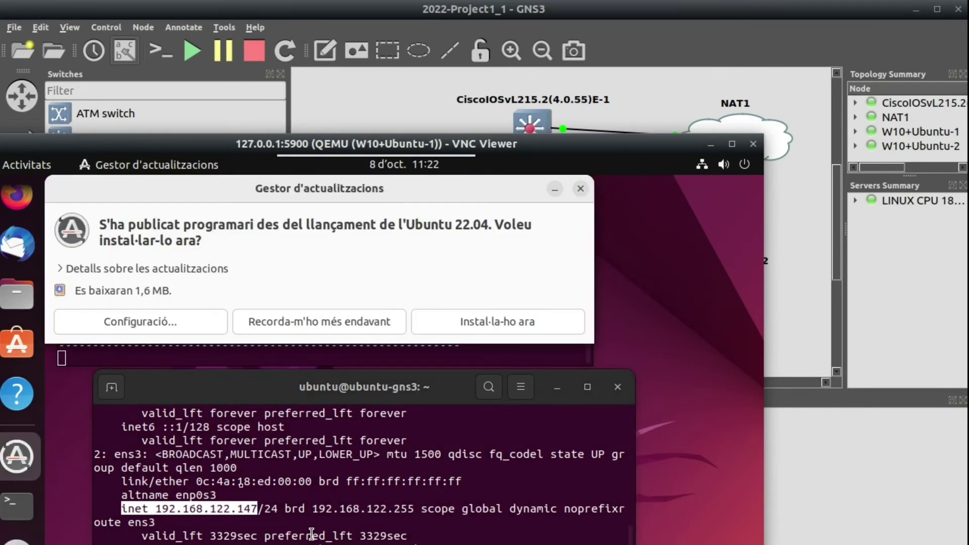
{"action": "left_click", "coordinate": [581, 189]}
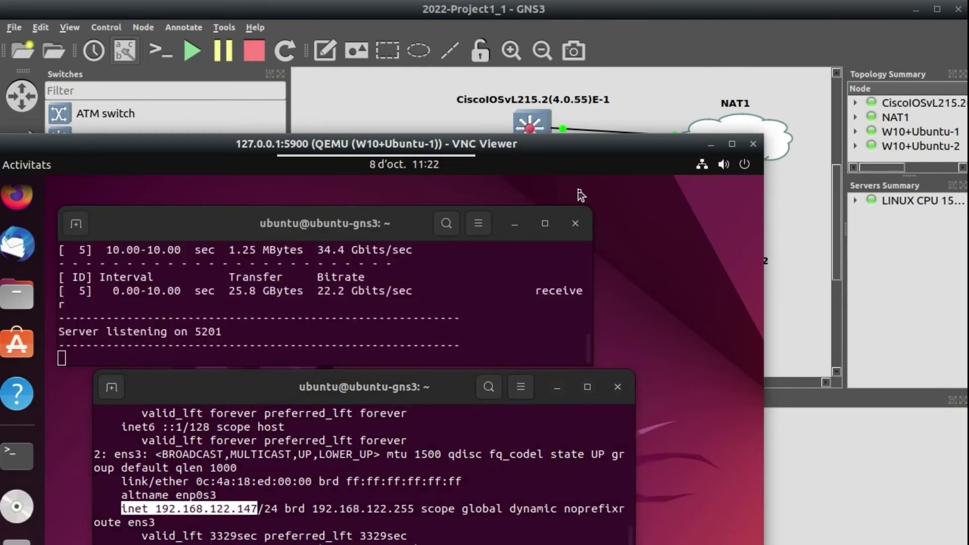
Switch to W10+Ubuntu-2, dismiss its language-support notice, and confirm the pending iperf3 installation with "s".
{"action": "key", "text": "alt+Tab"}
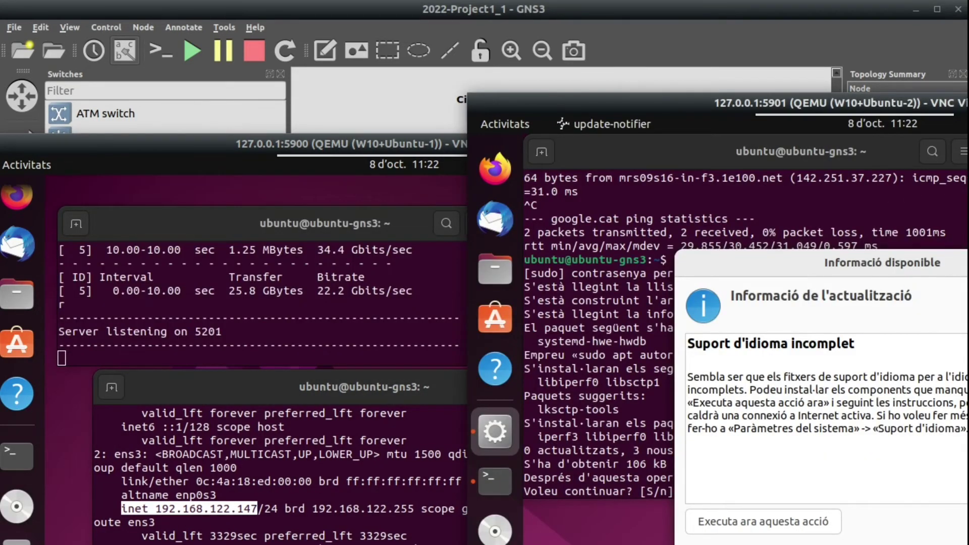
{"action": "key", "text": "Escape"}
{"action": "type", "text": "s"}
{"action": "key", "text": "Return"}
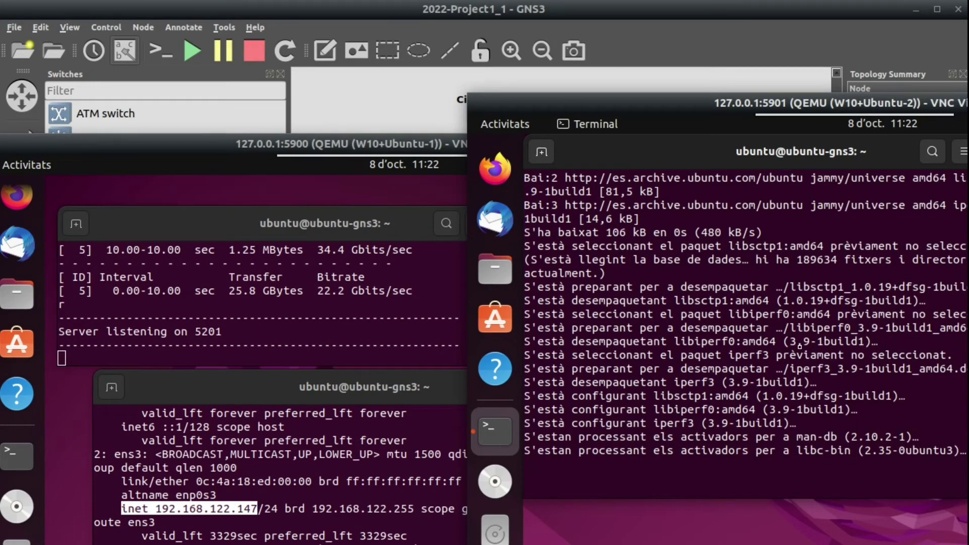
{"action": "key", "text": "Return"}
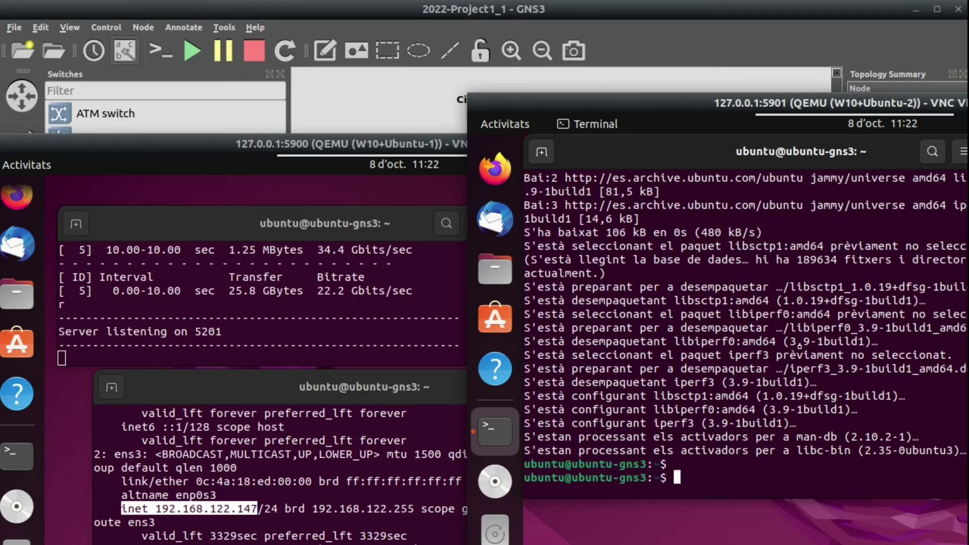
Run "iperf3 -c 192.168.122.147" on W10+Ubuntu-2, bringing the W10+Ubuntu-1 server terminal into view before starting the test.
{"action": "type", "text": "iperf3 -c"}
{"action": "type", "text": "192"}
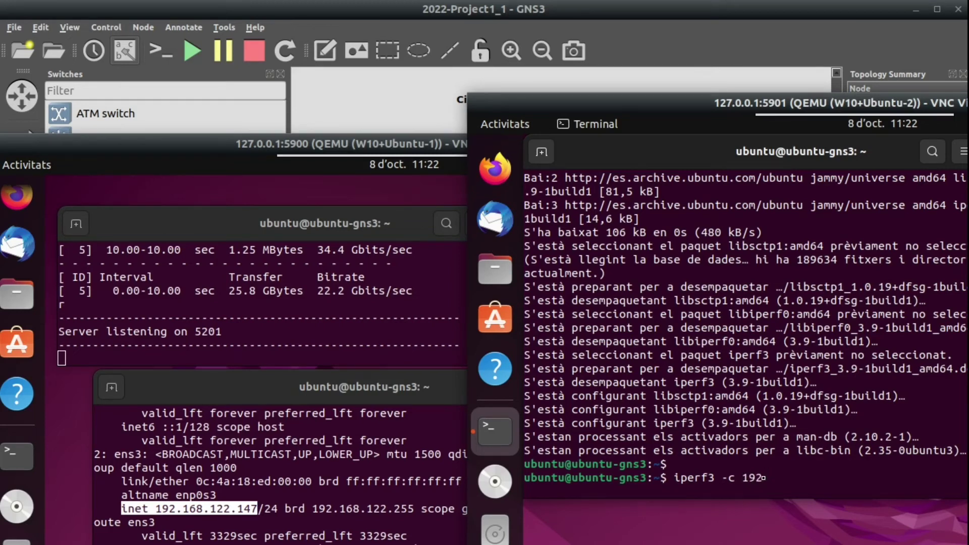
{"action": "type", "text": ".168.122.147"}
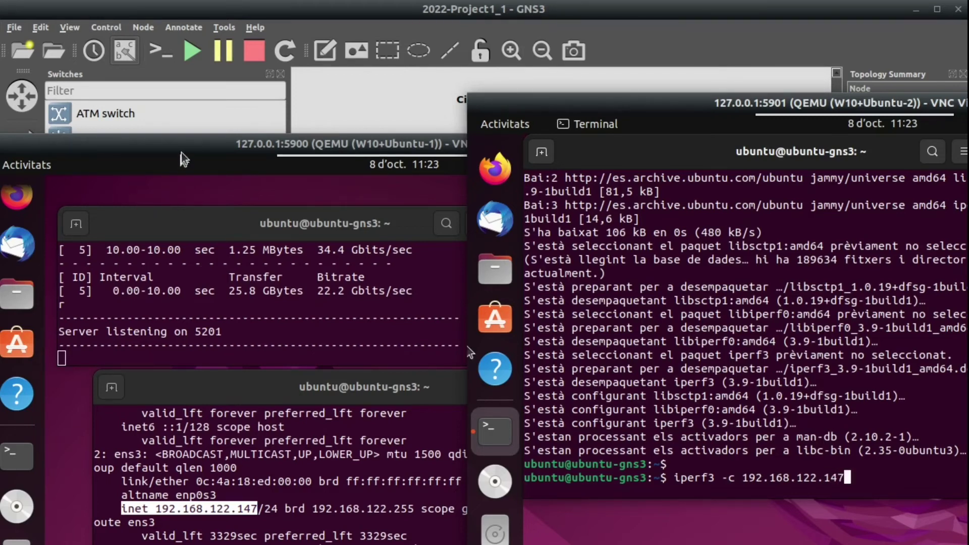
{"action": "left_click", "coordinate": [166, 225]}
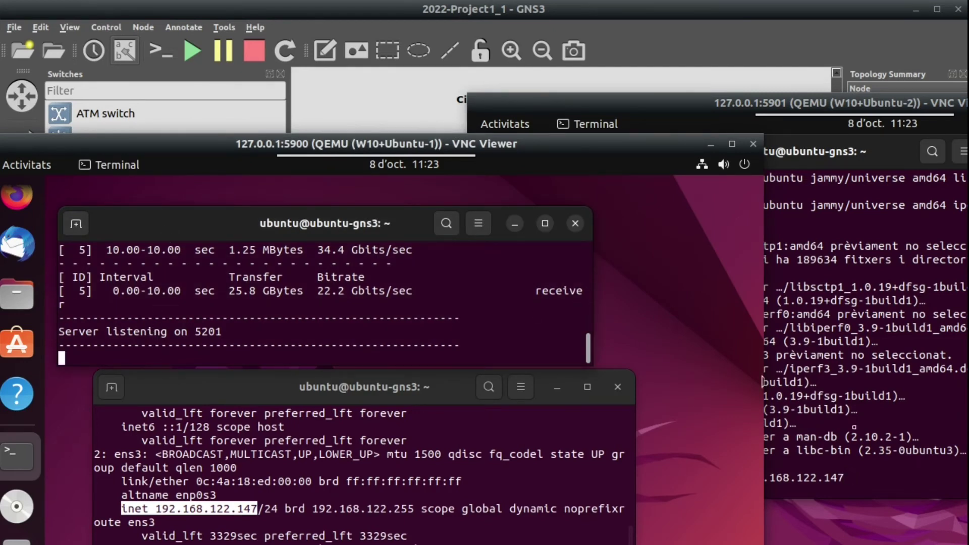
{"action": "left_click", "coordinate": [920, 472]}
{"action": "key", "text": "Return"}
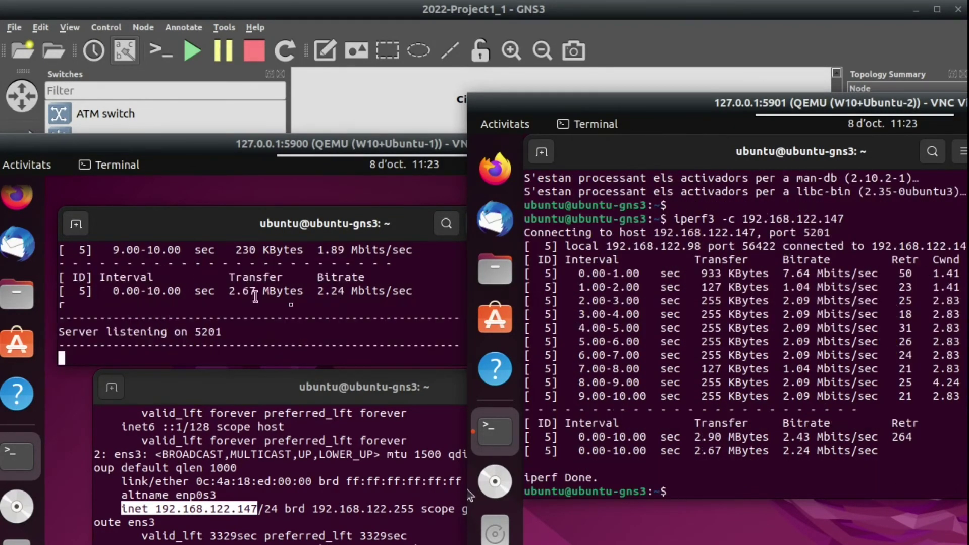
Highlight the sender's overall bitrate and its unit in the W10+Ubuntu-2 results, and review the GNS3 topology between the two machines.
{"action": "left_click_drag", "start_coordinate": [778, 436], "coordinate": [880, 438]}
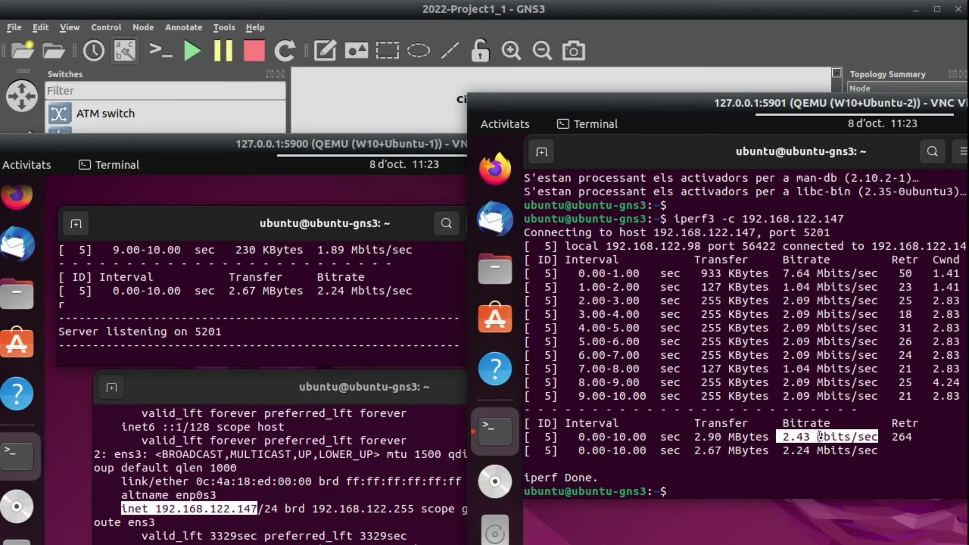
{"action": "left_click_drag", "start_coordinate": [823, 437], "coordinate": [849, 438]}
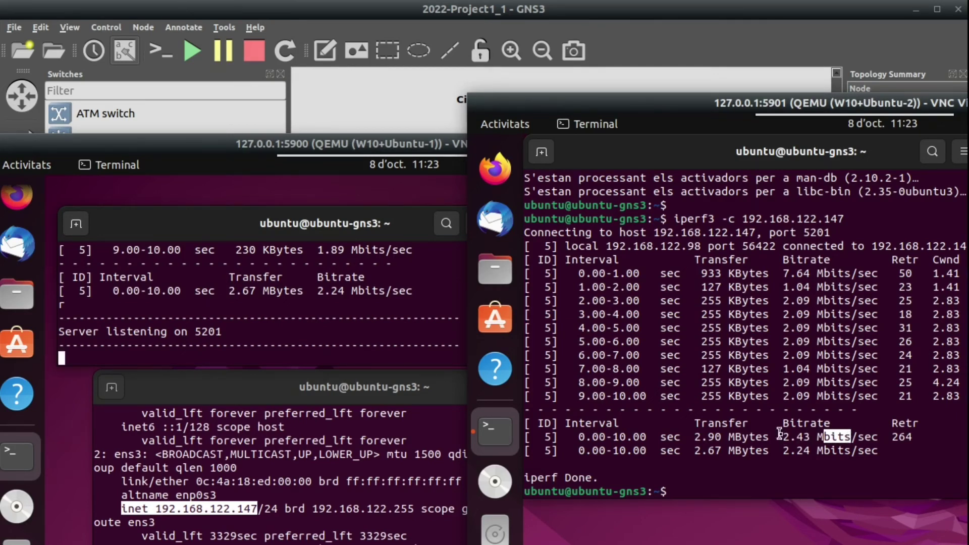
{"action": "left_click_drag", "start_coordinate": [811, 436], "coordinate": [875, 432]}
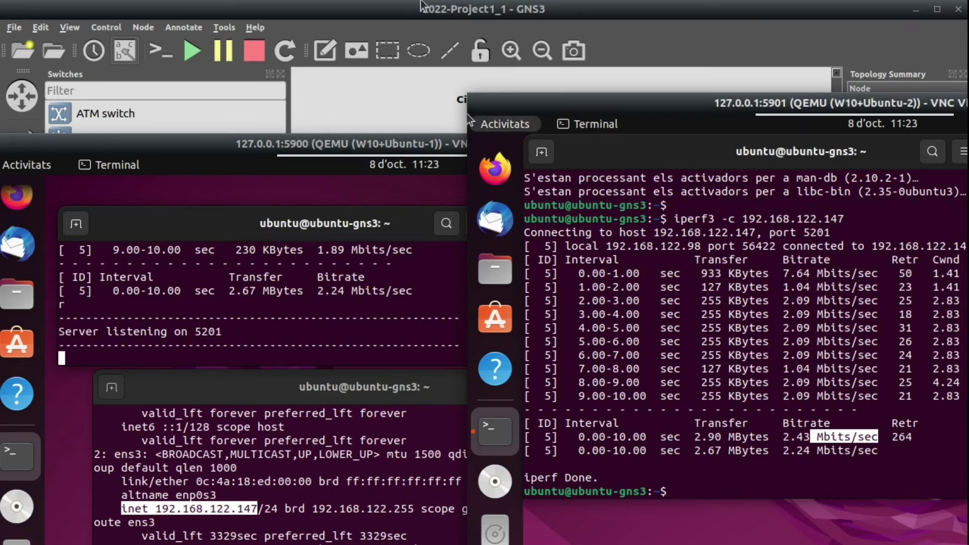
{"action": "left_click", "coordinate": [416, 15]}
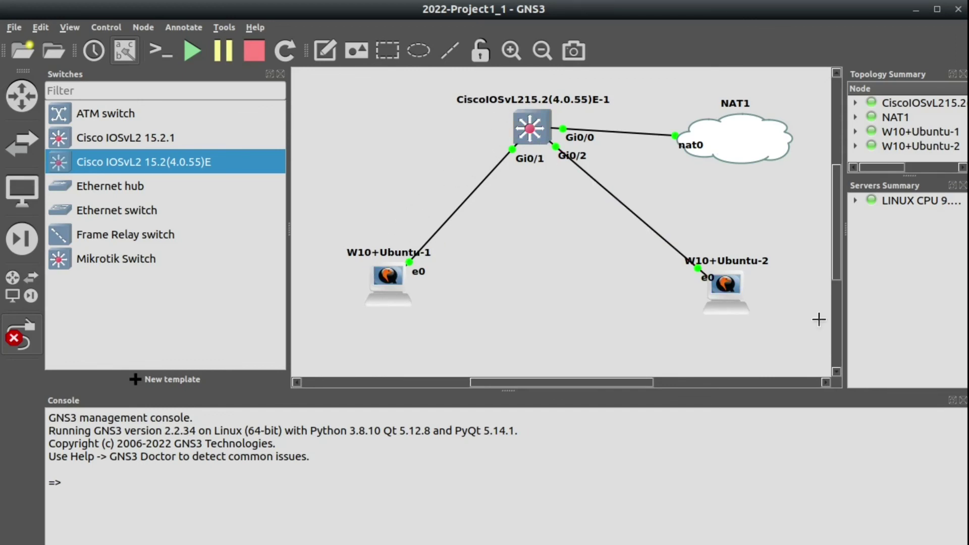
{"action": "key", "text": "alt+Tab"}
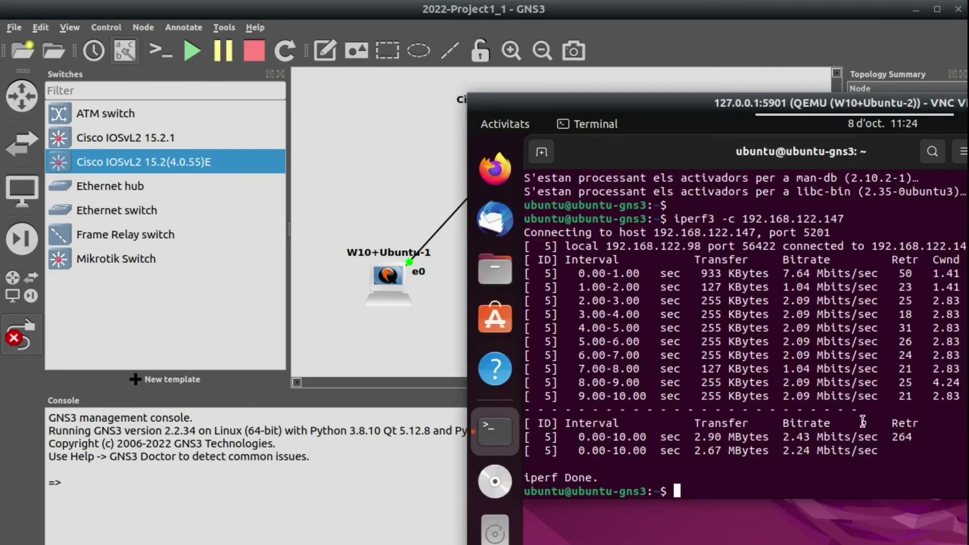